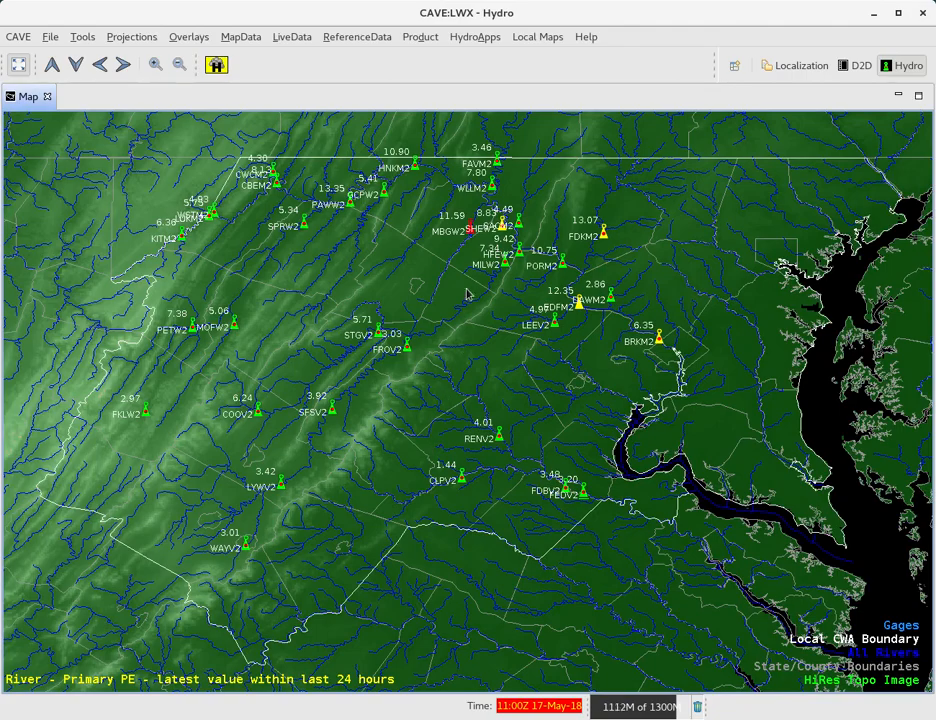
Open the Hazard Services console and check the actions offered for the MBGW2 gage on the map
{"action": "scroll", "coordinate": [472, 266], "scroll_direction": "up", "scroll_amount": 4}
{"action": "left_click_drag", "start_coordinate": [474, 249], "coordinate": [457, 400]}
{"action": "scroll", "coordinate": [456, 347], "scroll_direction": "up", "scroll_amount": 2}
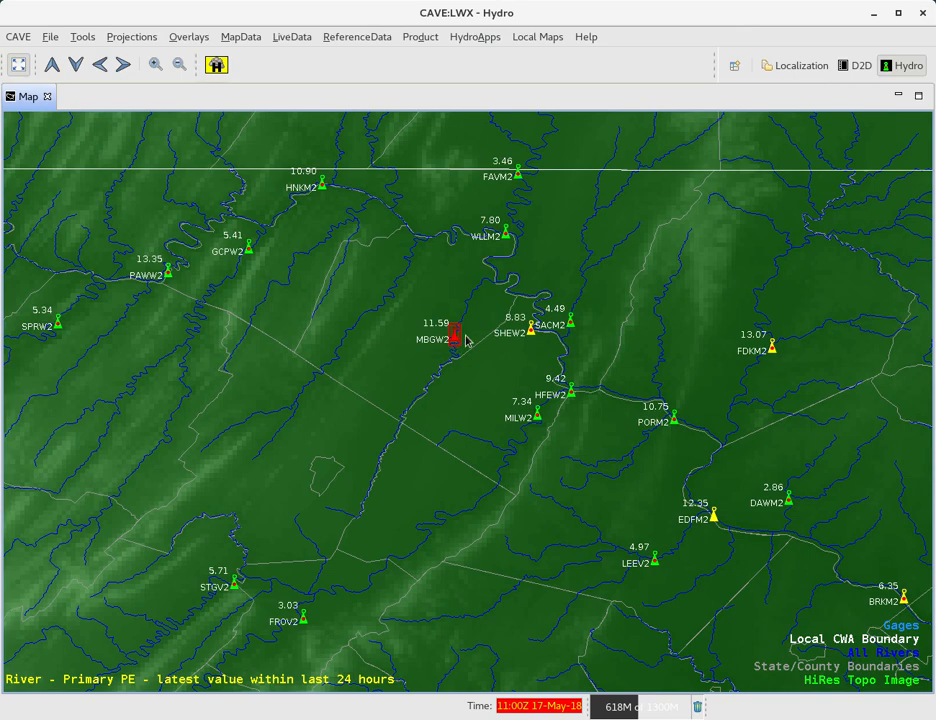
{"action": "right_click", "coordinate": [456, 342]}
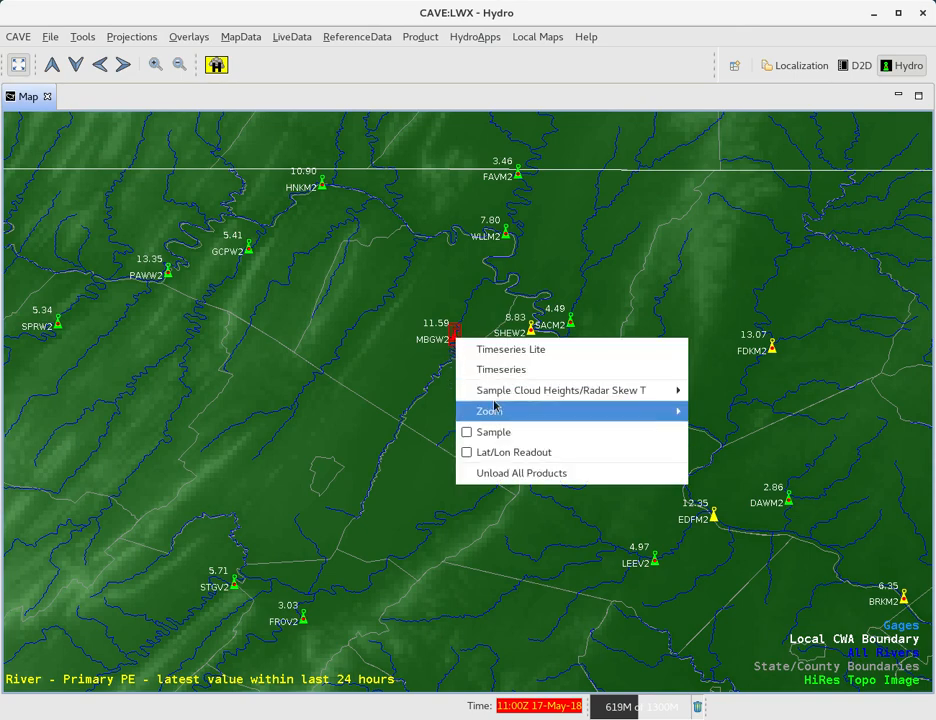
{"action": "left_click", "coordinate": [405, 389]}
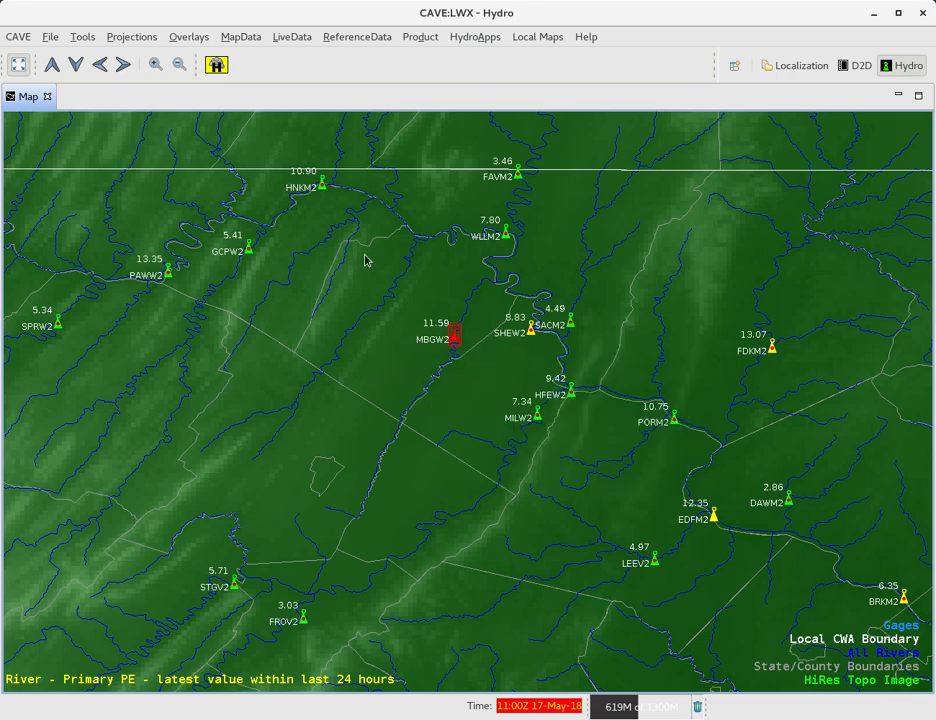
{"action": "left_click", "coordinate": [217, 66]}
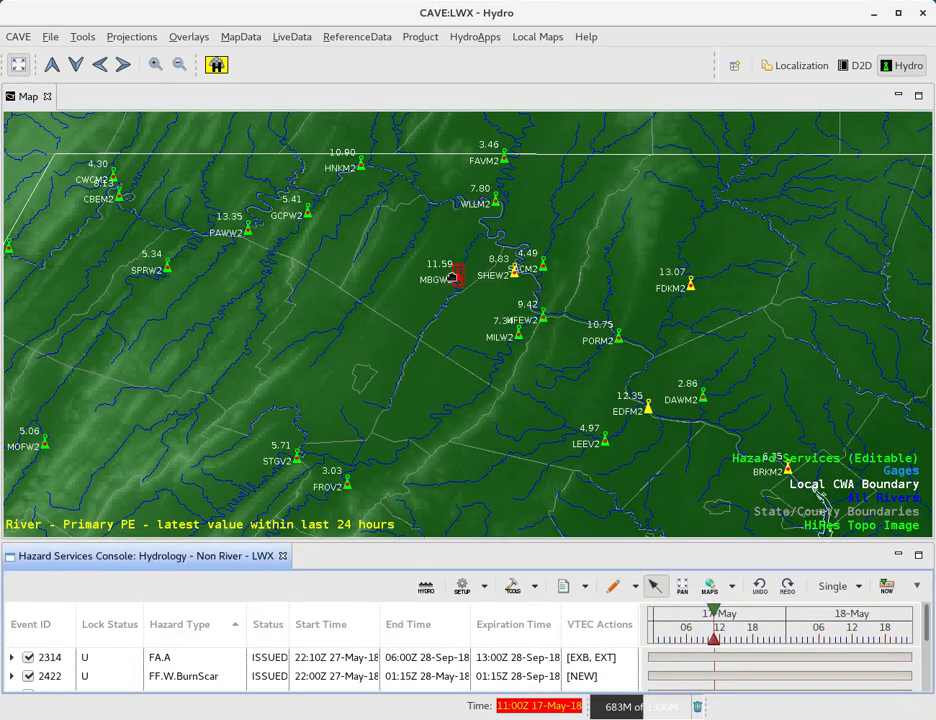
{"action": "right_click", "coordinate": [456, 277]}
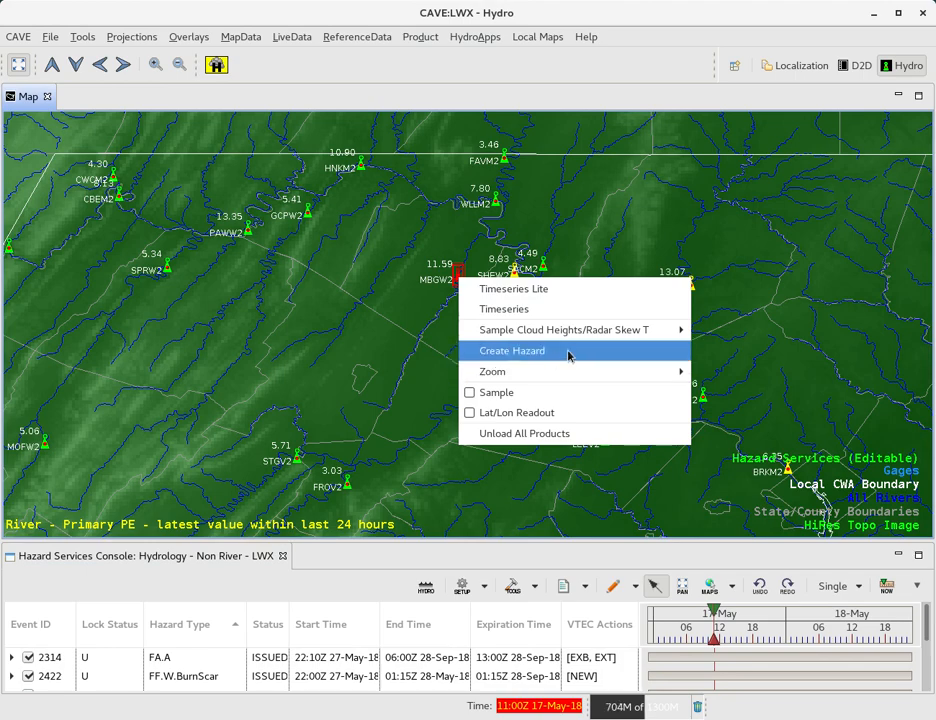
{"action": "left_click", "coordinate": [380, 357]}
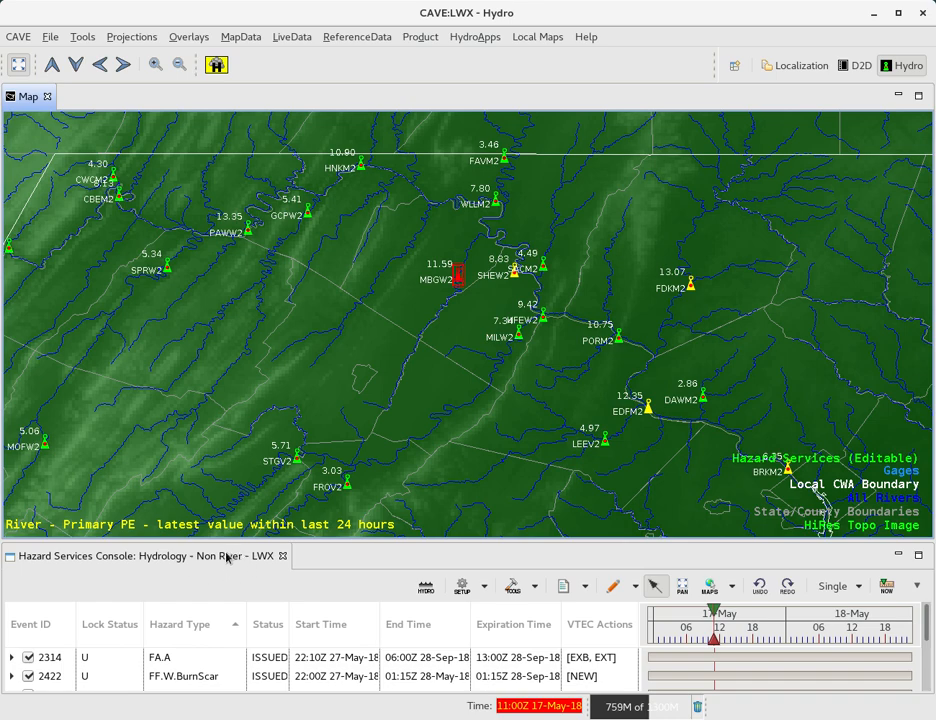
Load the Hydrology_River default setting into the Hazard Services console
{"action": "left_click", "coordinate": [463, 586]}
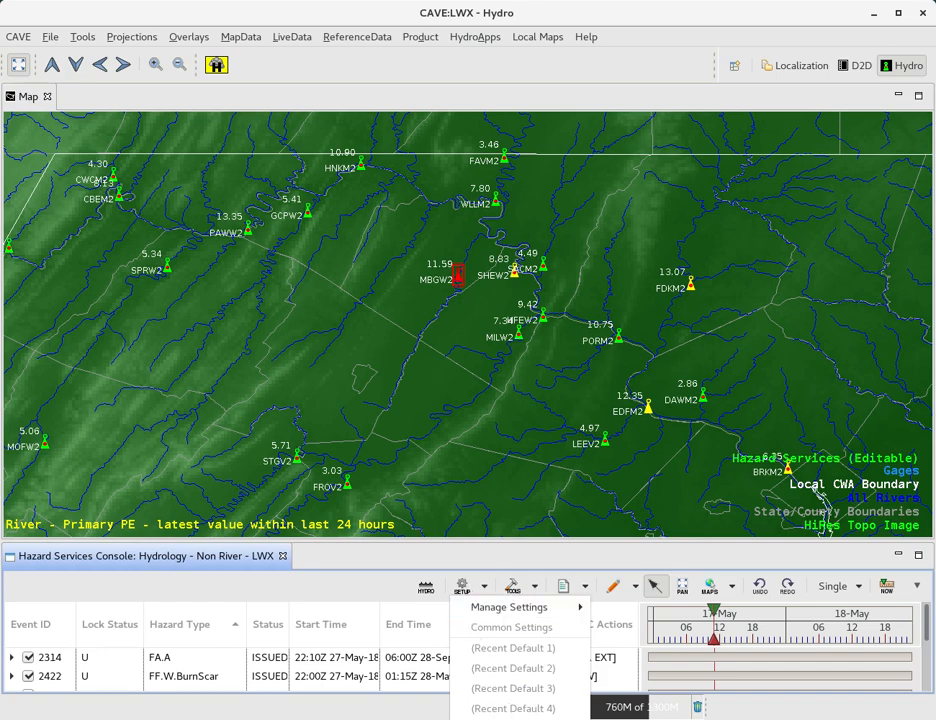
{"action": "left_click", "coordinate": [520, 718]}
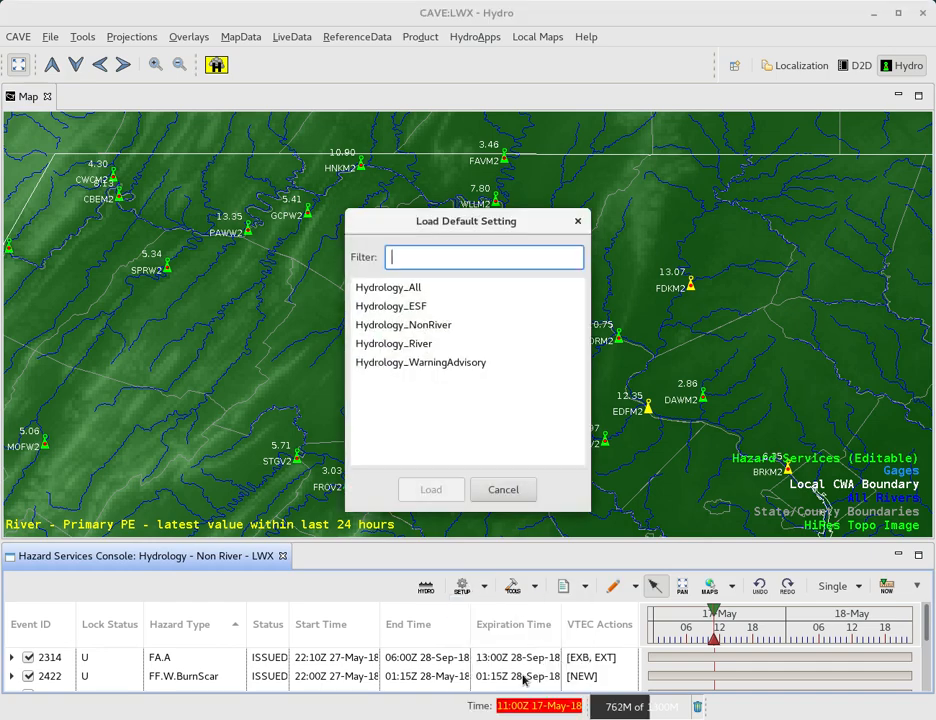
{"action": "left_click", "coordinate": [408, 345]}
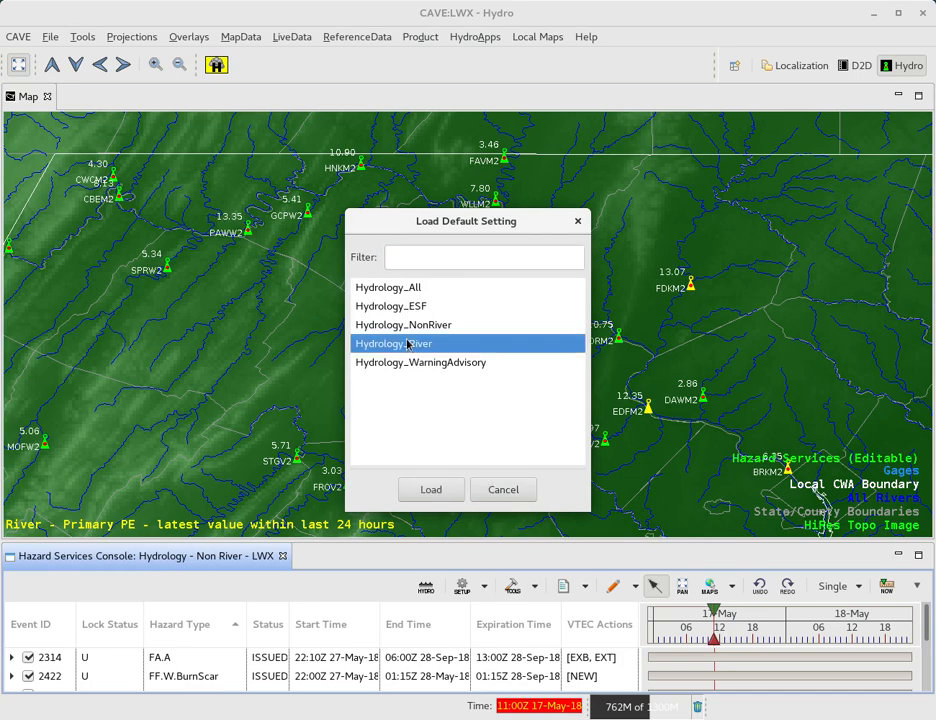
{"action": "left_click", "coordinate": [433, 489]}
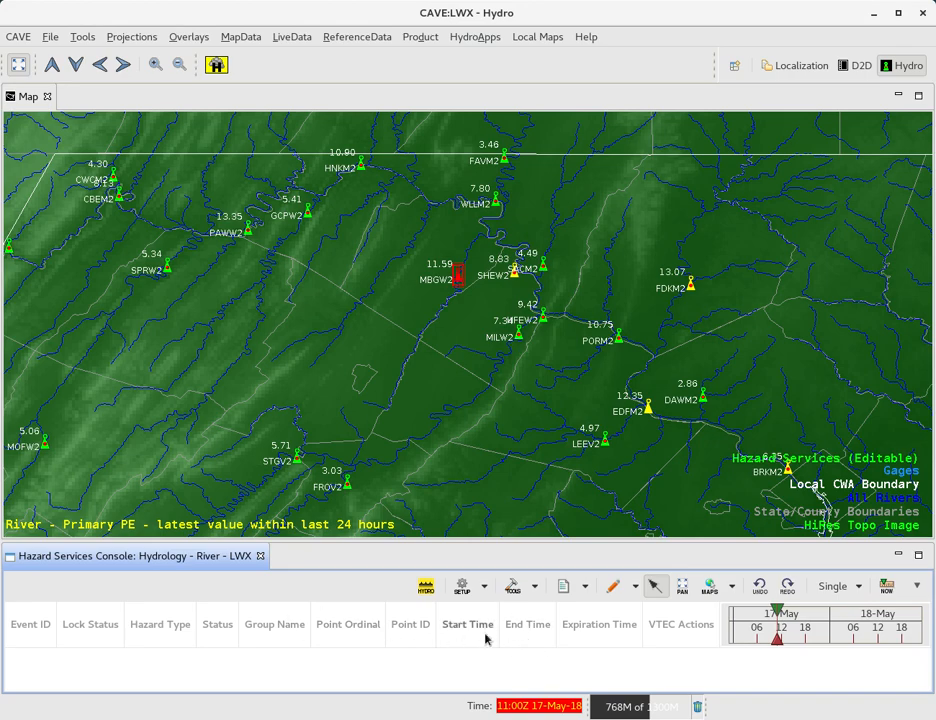
Graph the MBGW2 gage's HG RG Z observations together with the HG FF Z forecast, examine the hydrograph, and close the time series windows
{"action": "right_click", "coordinate": [457, 282]}
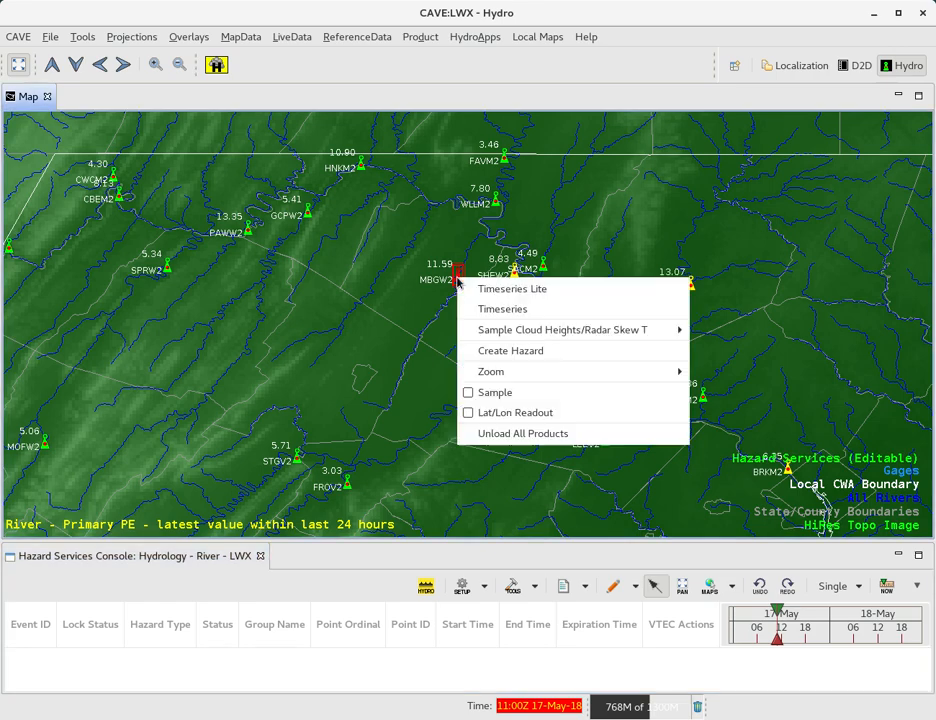
{"action": "left_click", "coordinate": [523, 311]}
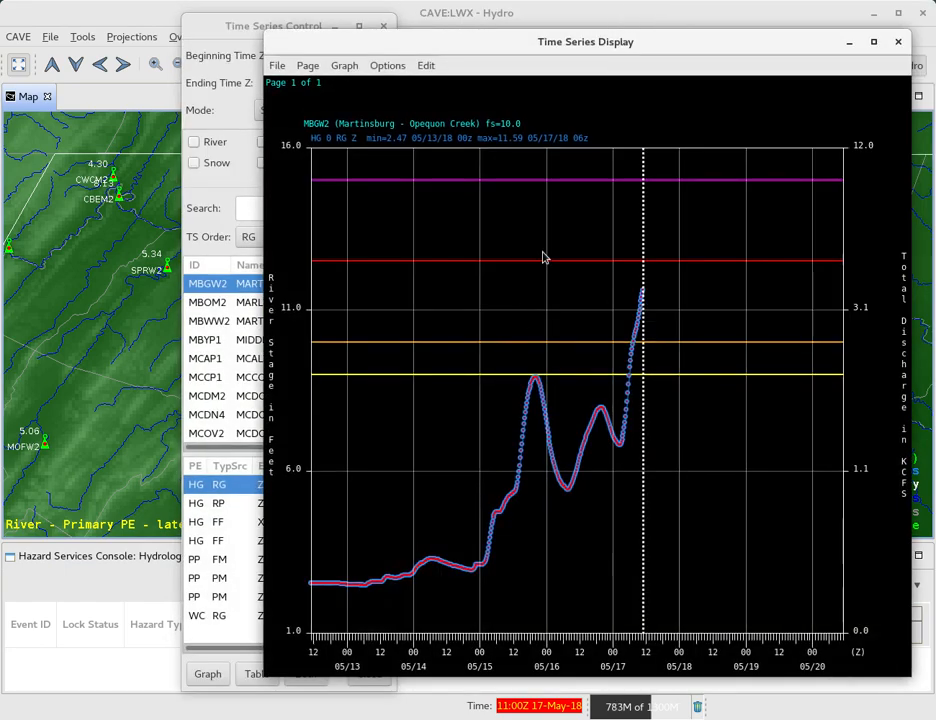
{"action": "left_click_drag", "start_coordinate": [236, 15], "coordinate": [73, 18]}
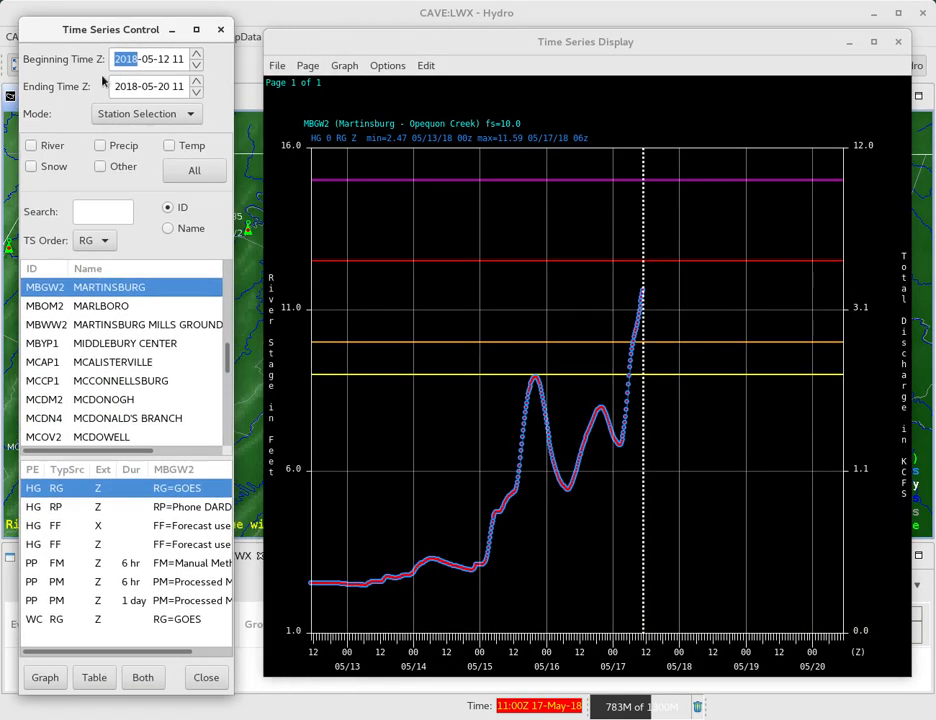
{"action": "left_click", "coordinate": [86, 548], "text": "ctrl"}
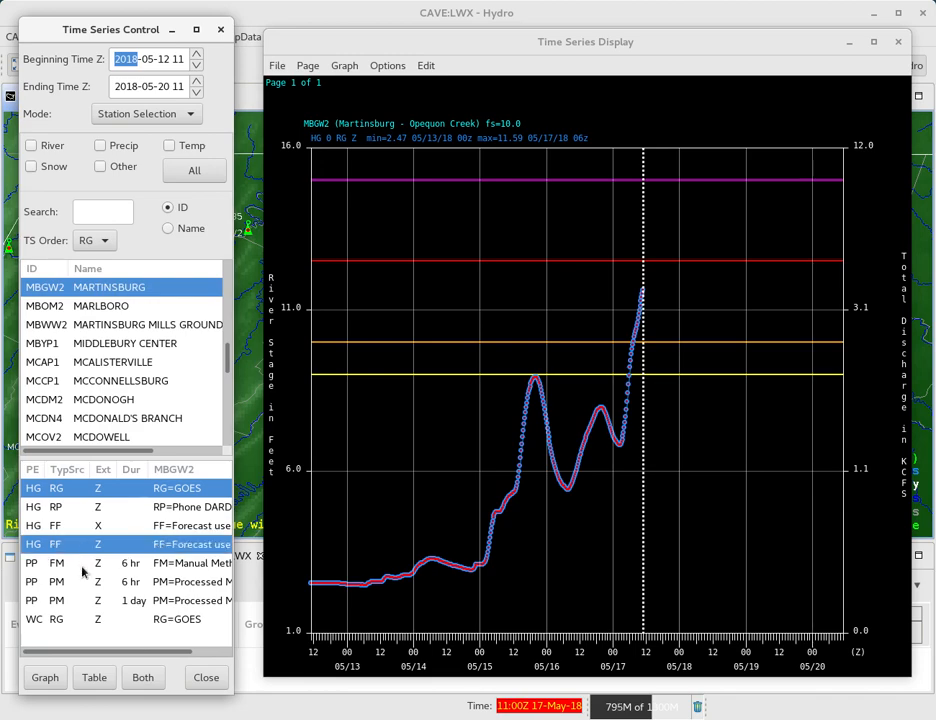
{"action": "left_click", "coordinate": [45, 678]}
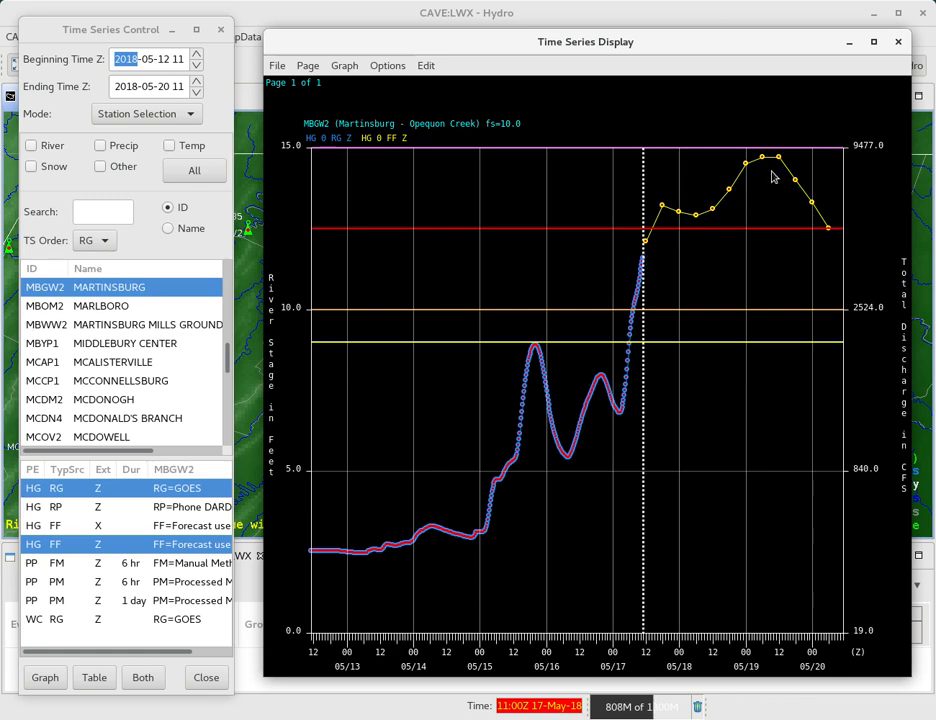
{"action": "left_click", "coordinate": [899, 44]}
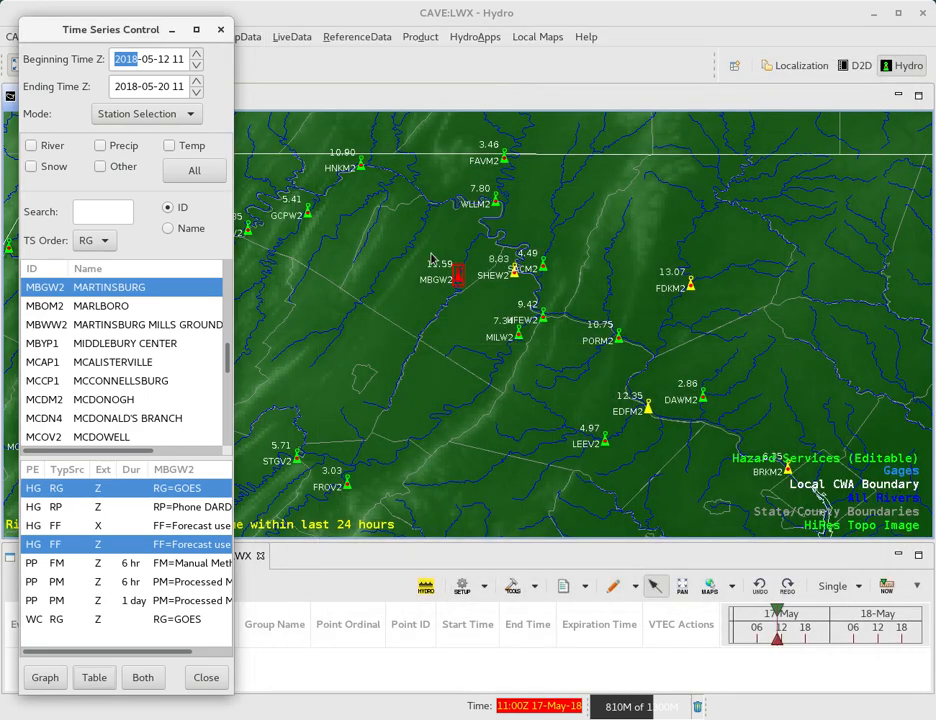
{"action": "left_click", "coordinate": [221, 30]}
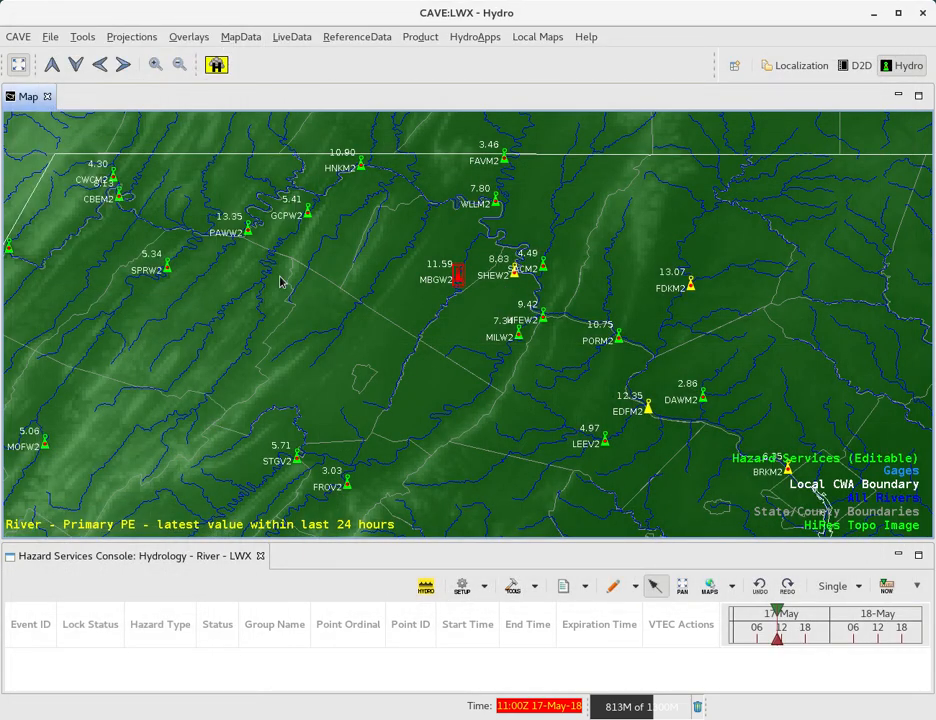
Create a hazard for the MBGW2 gage by running the Flood Recommender to create/update/end hazards for chosen river points, and dismiss its results
{"action": "right_click", "coordinate": [457, 280]}
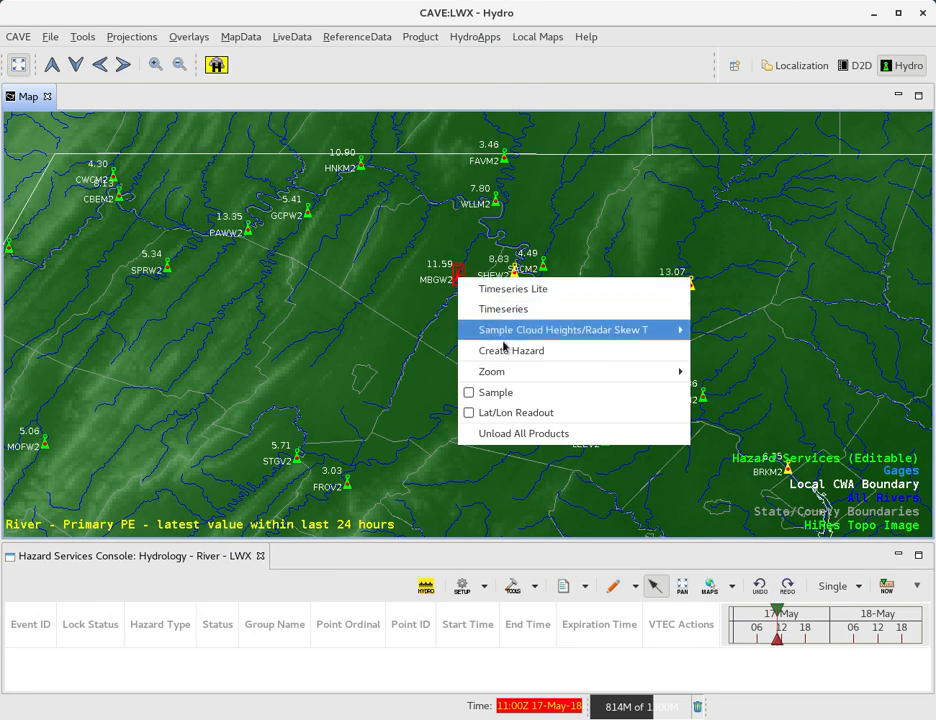
{"action": "left_click", "coordinate": [559, 352]}
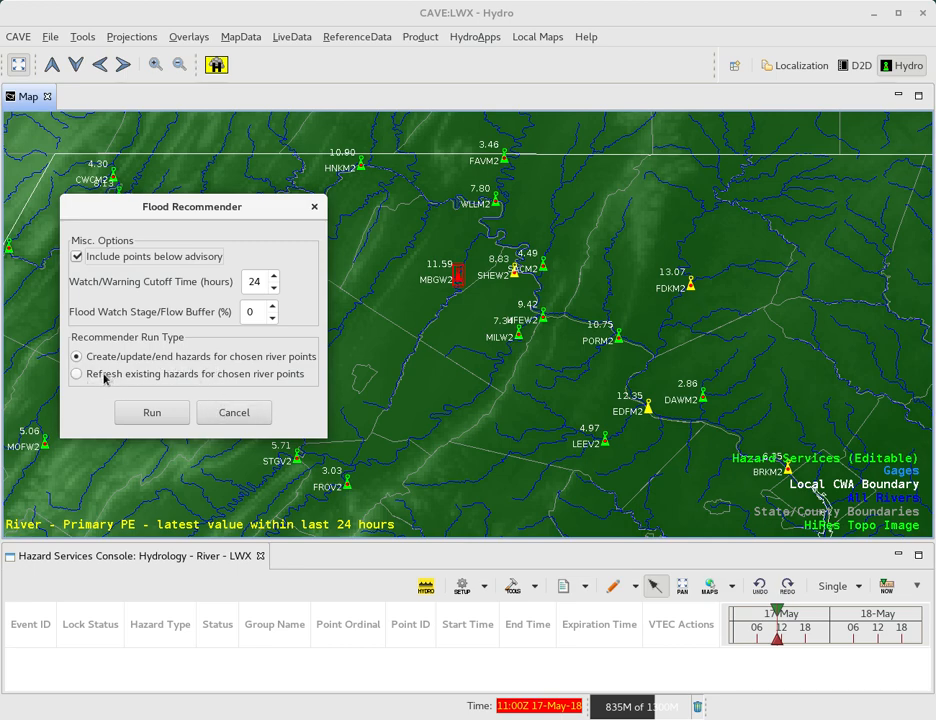
{"action": "left_click", "coordinate": [152, 413]}
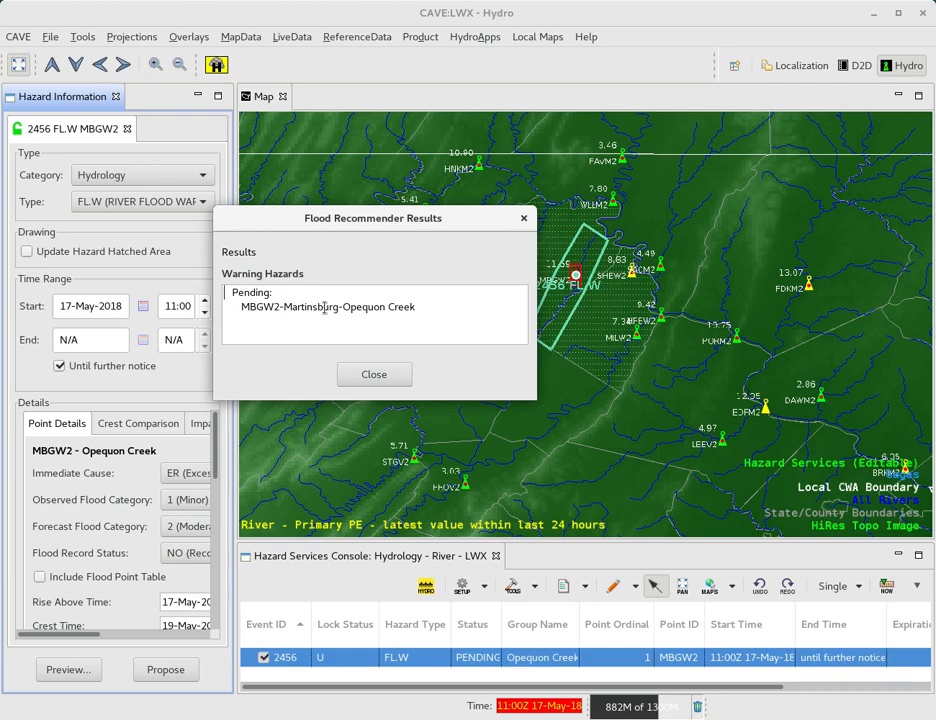
{"action": "left_click", "coordinate": [374, 375]}
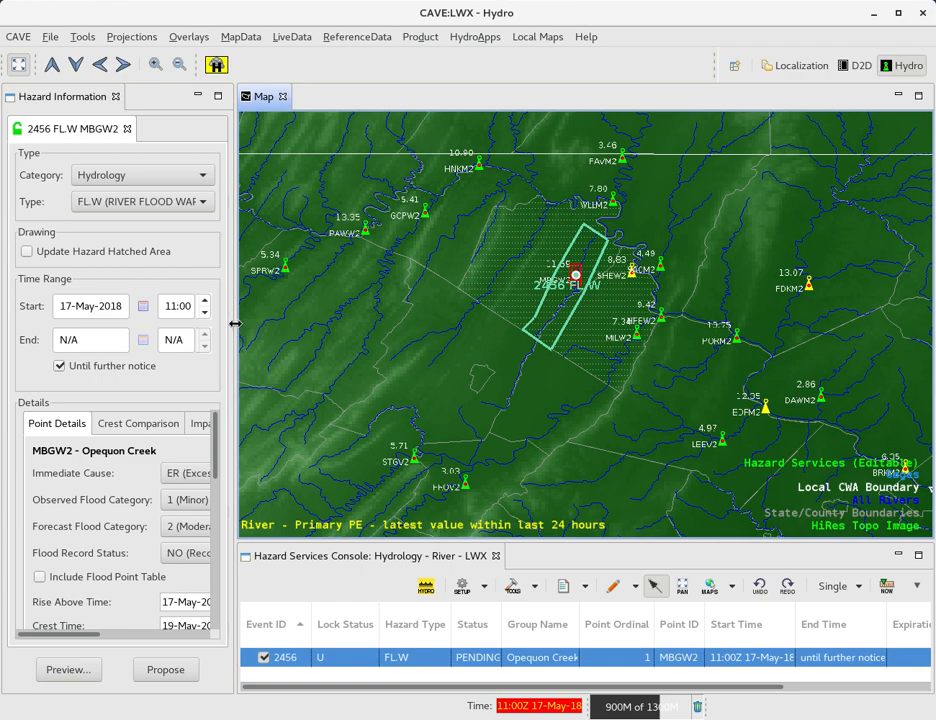
Widen the hazard details area and review the Crest Comparison, Impact Statement and Point Details sections, including the Immediate Cause options
{"action": "left_click_drag", "start_coordinate": [238, 328], "coordinate": [334, 328]}
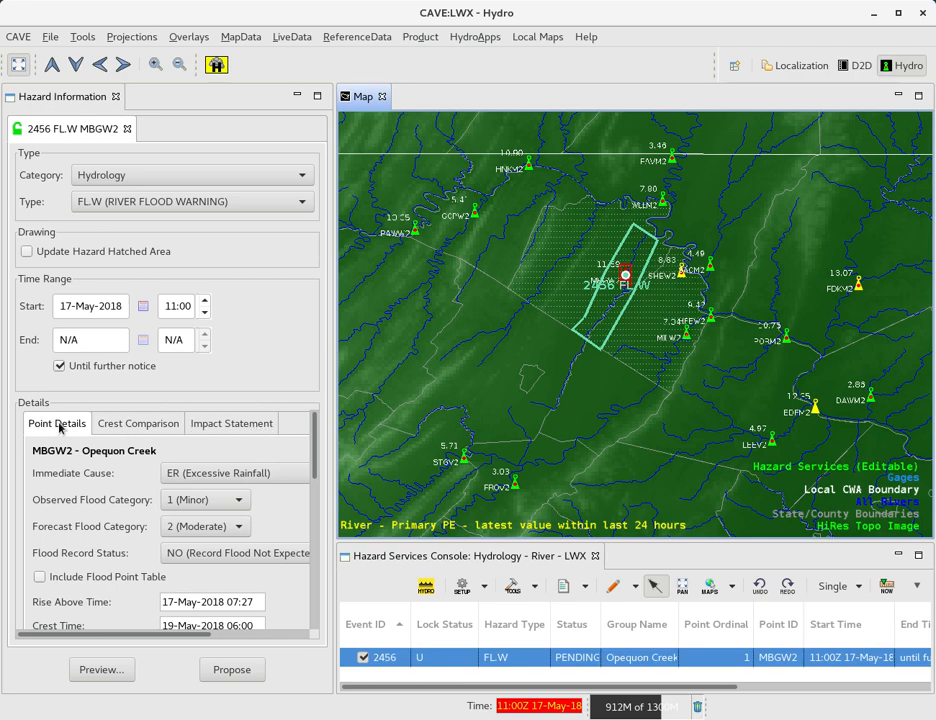
{"action": "left_click", "coordinate": [140, 430]}
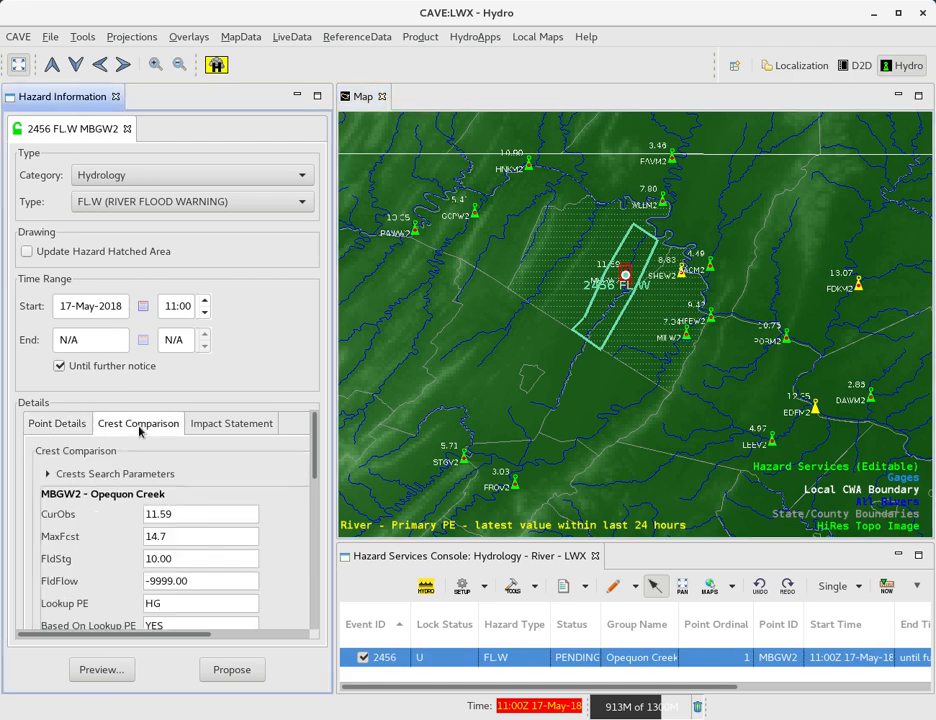
{"action": "left_click", "coordinate": [235, 425]}
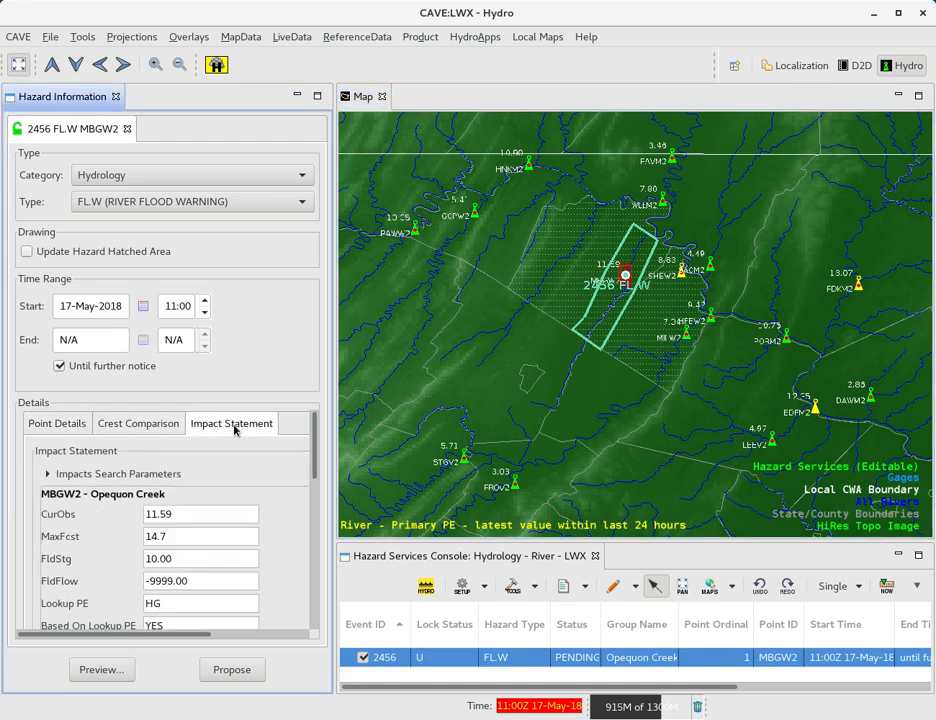
{"action": "left_click", "coordinate": [55, 424]}
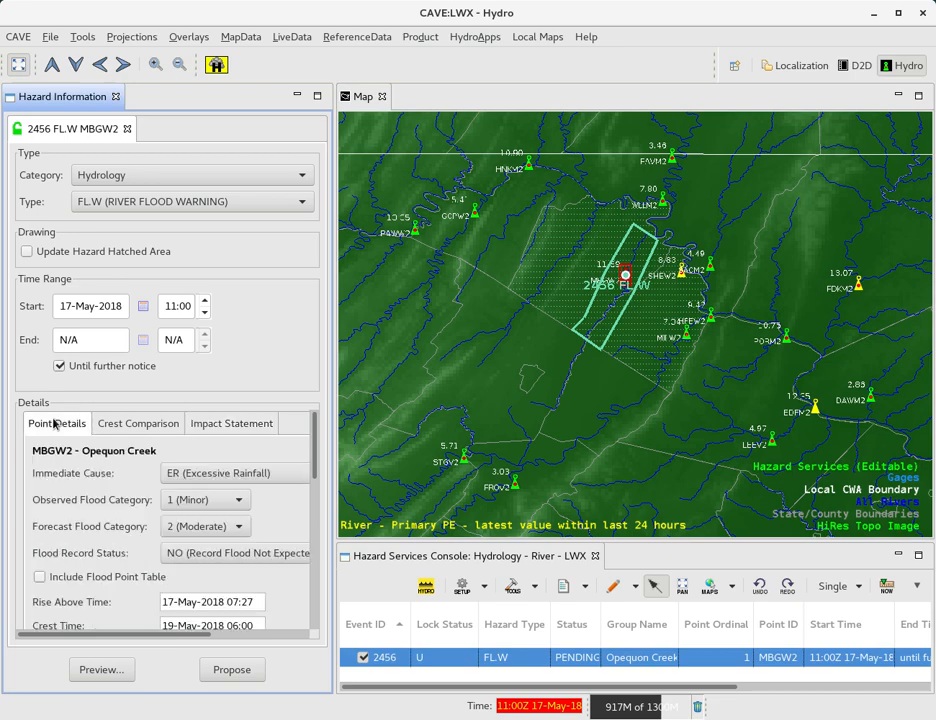
{"action": "scroll", "coordinate": [178, 448], "scroll_direction": "down", "scroll_amount": 1}
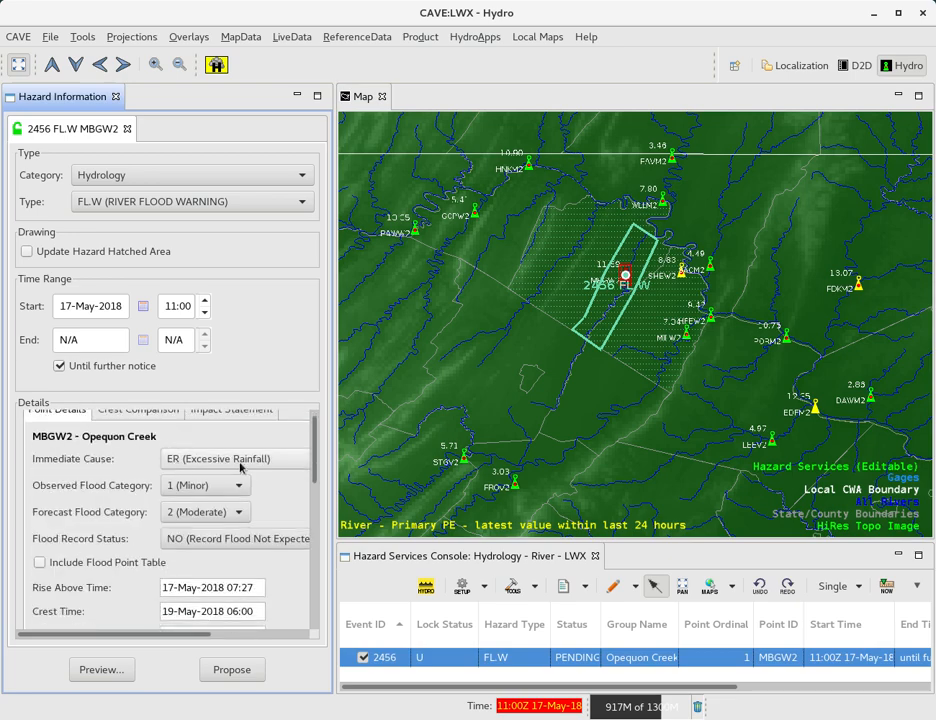
{"action": "left_click", "coordinate": [277, 460]}
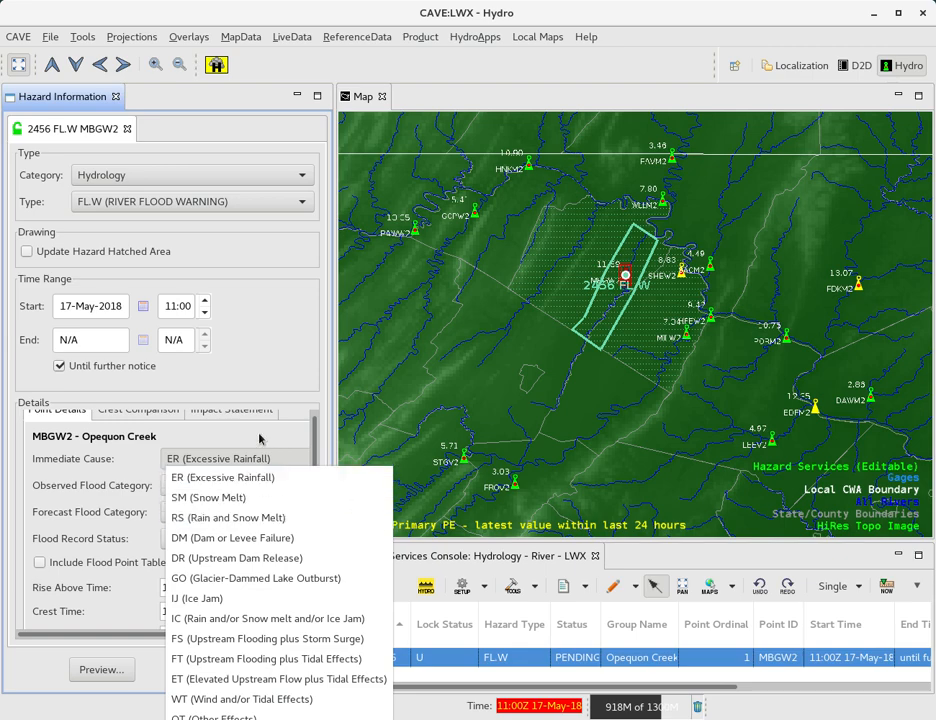
{"action": "left_click", "coordinate": [259, 438]}
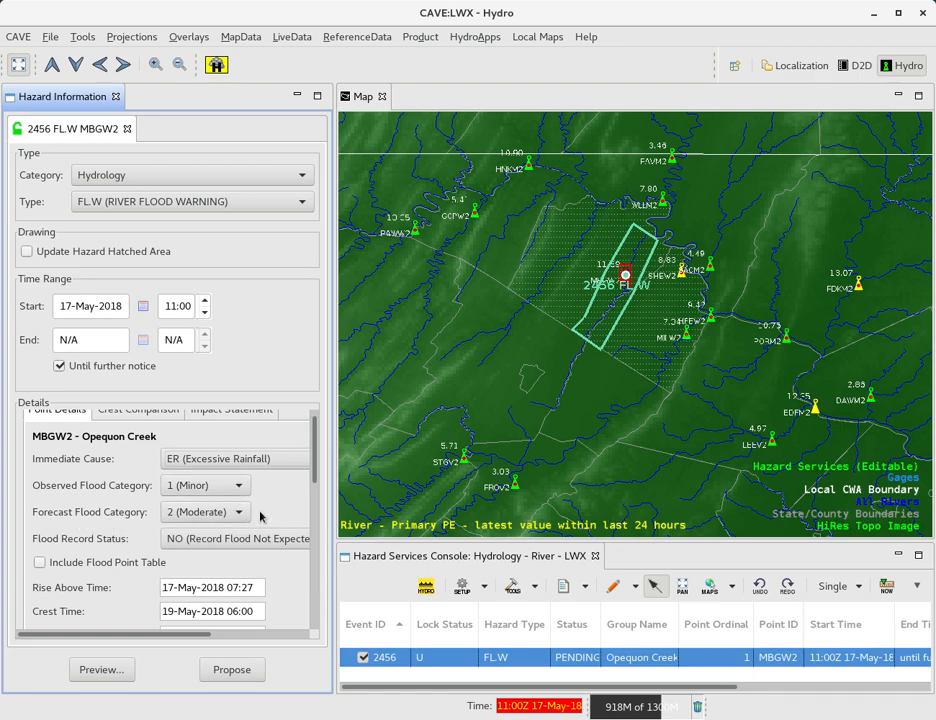
Include the flood point table in the MBGW2 hazard's point details
{"action": "scroll", "coordinate": [260, 535], "scroll_direction": "down", "scroll_amount": 1}
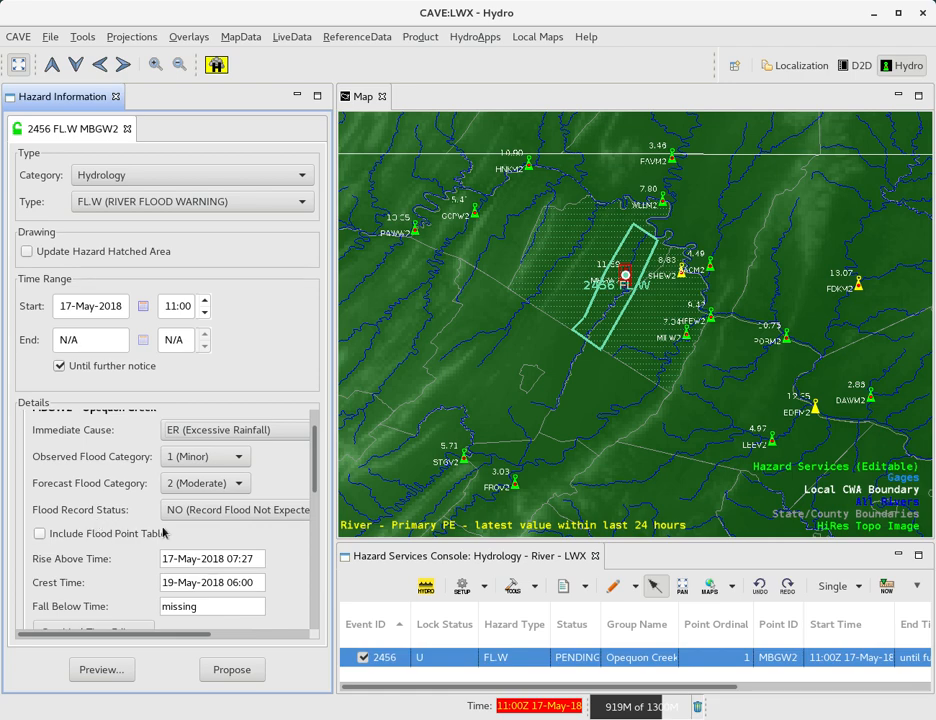
{"action": "scroll", "coordinate": [295, 535], "scroll_direction": "down", "scroll_amount": 1}
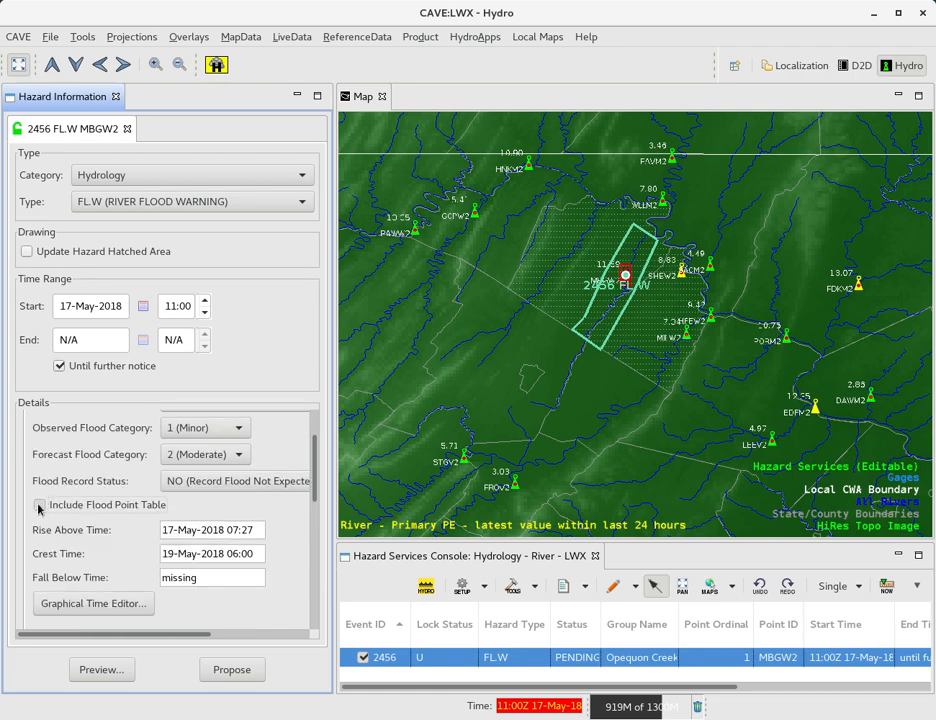
{"action": "left_click", "coordinate": [39, 506]}
{"action": "scroll", "coordinate": [78, 392], "scroll_direction": "up", "scroll_amount": 3}
{"action": "scroll", "coordinate": [88, 470], "scroll_direction": "down", "scroll_amount": 3}
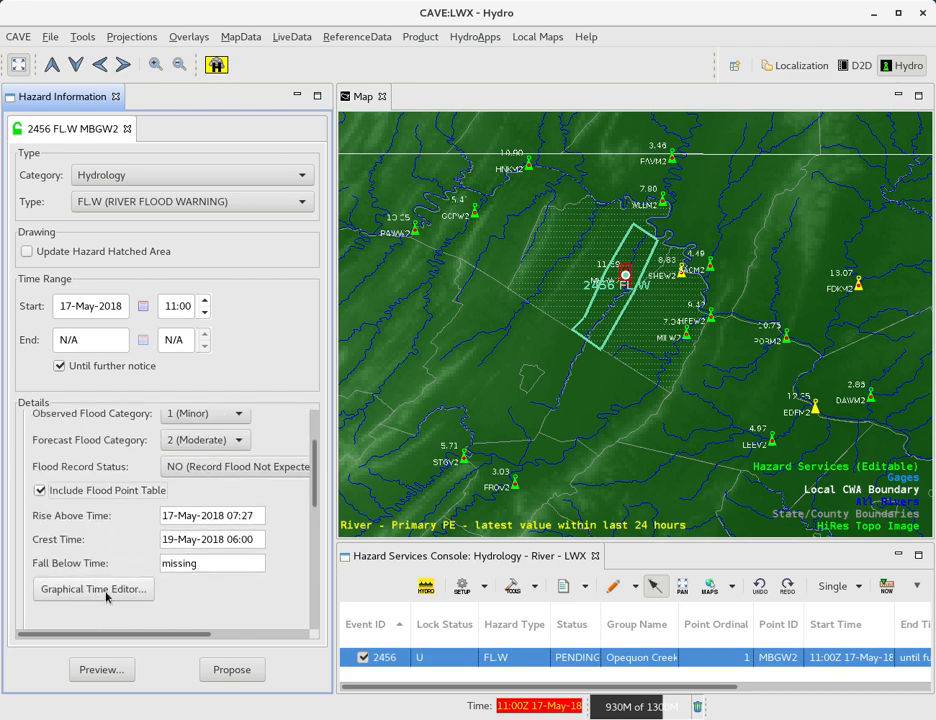
{"action": "left_click", "coordinate": [106, 590]}
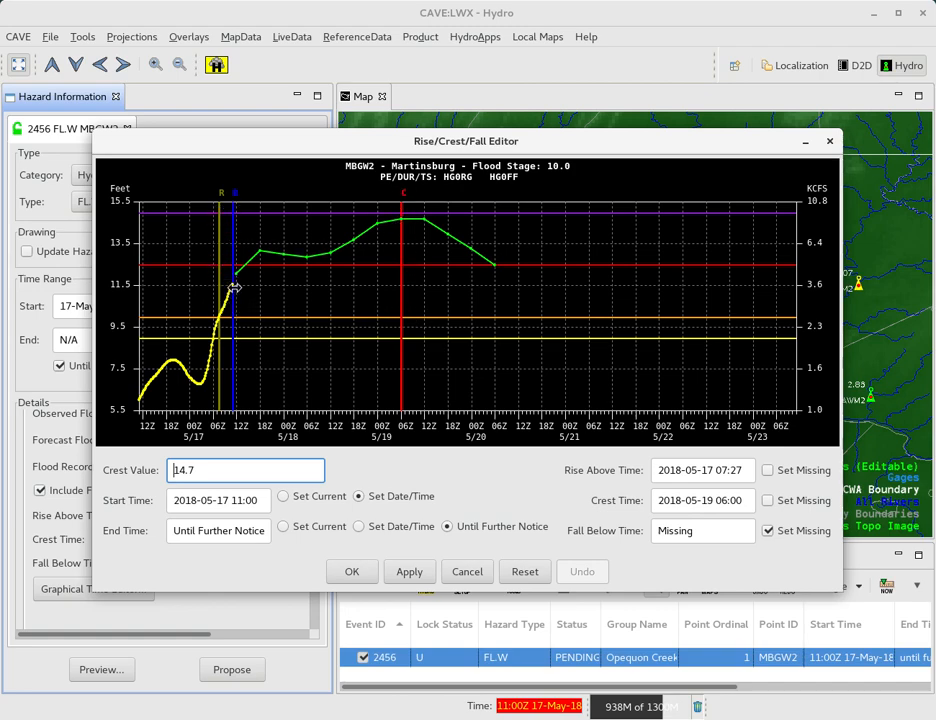
{"action": "left_click_drag", "start_coordinate": [234, 288], "coordinate": [273, 297]}
{"action": "left_click_drag", "start_coordinate": [273, 291], "coordinate": [247, 290]}
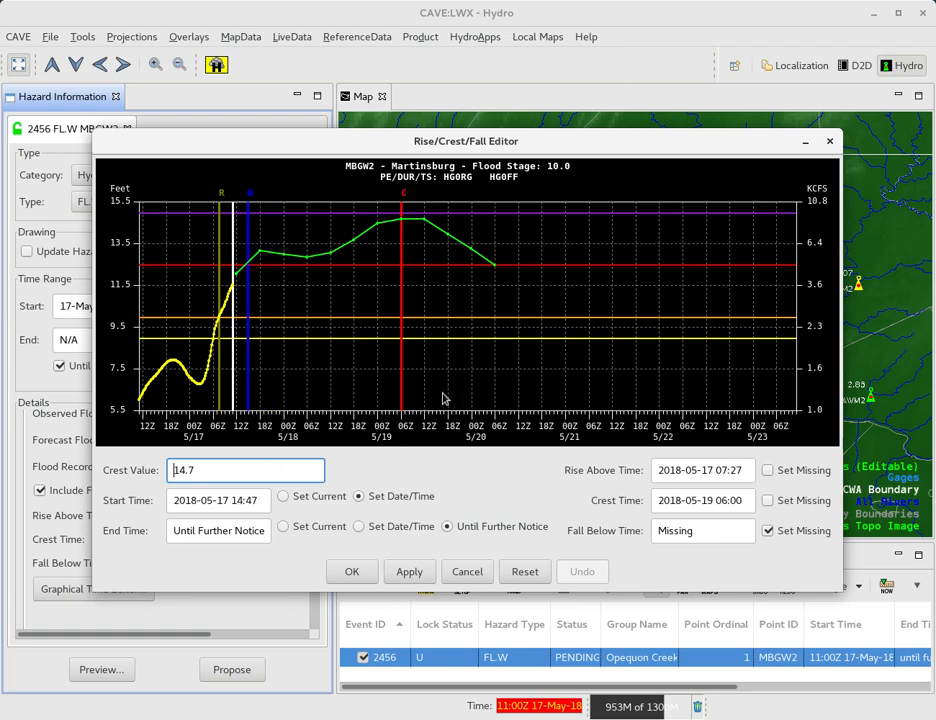
Set the crest value to 15, apply the change, and accept propagating it throughout the event
{"action": "left_click_drag", "start_coordinate": [219, 472], "coordinate": [150, 476]}
{"action": "type", "text": "15"}
{"action": "left_click", "coordinate": [408, 572]}
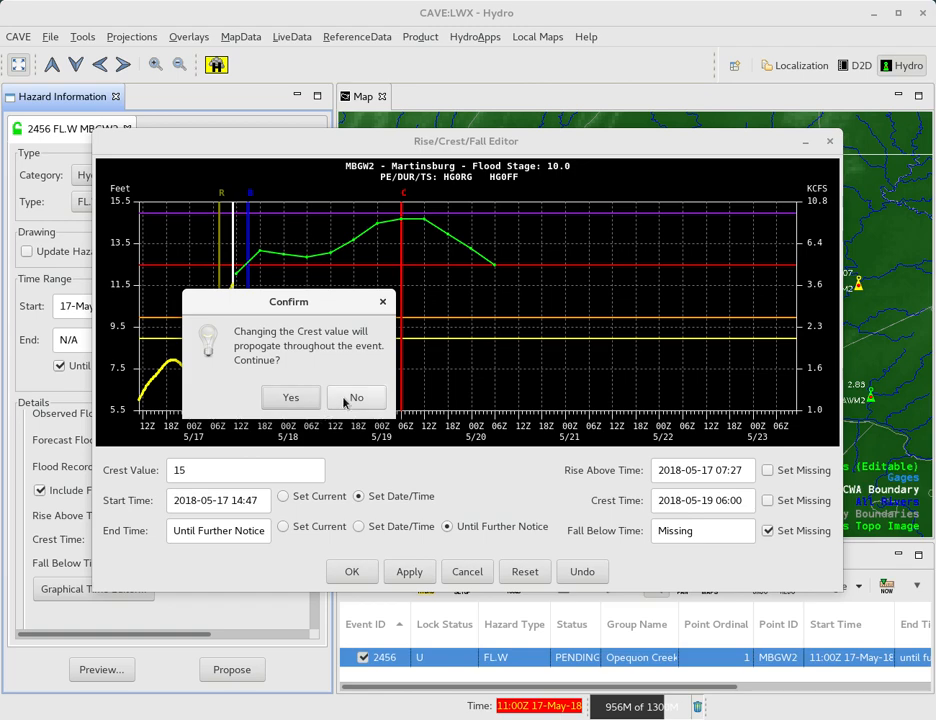
{"action": "left_click", "coordinate": [291, 398]}
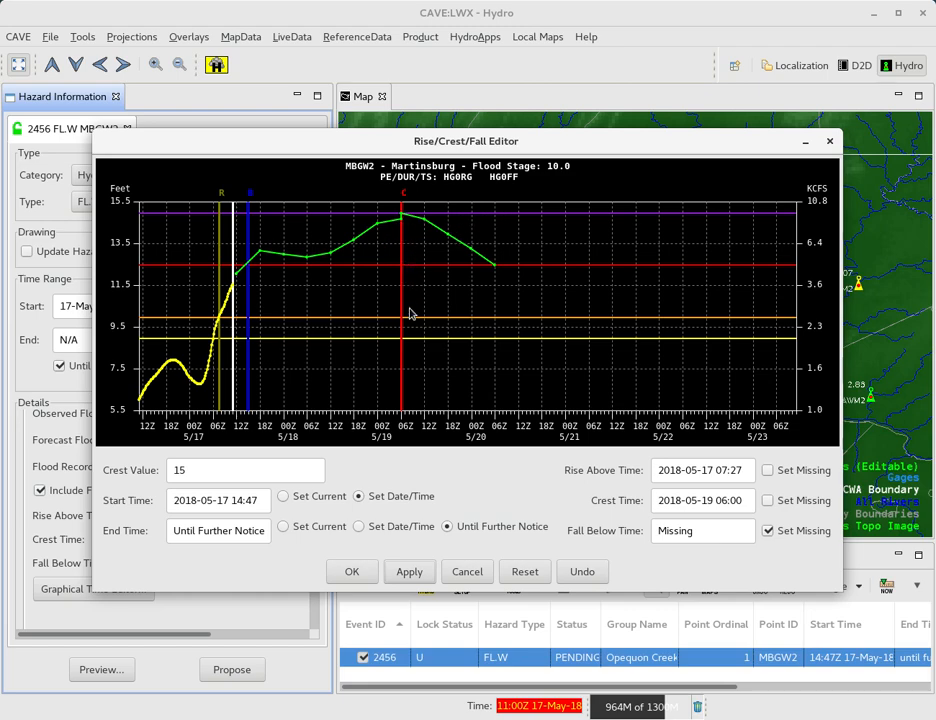
Reset the crest and time edits in the Rise/Crest/Fall Editor, check the End Time calendar, and close the editor without applying anything
{"action": "left_click", "coordinate": [527, 576]}
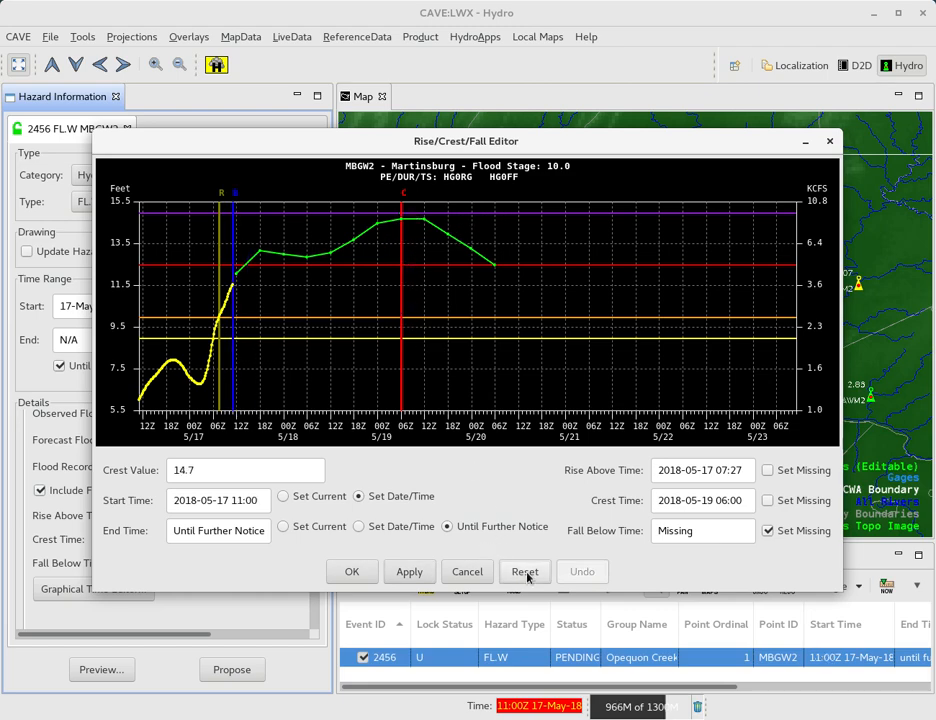
{"action": "left_click", "coordinate": [249, 535]}
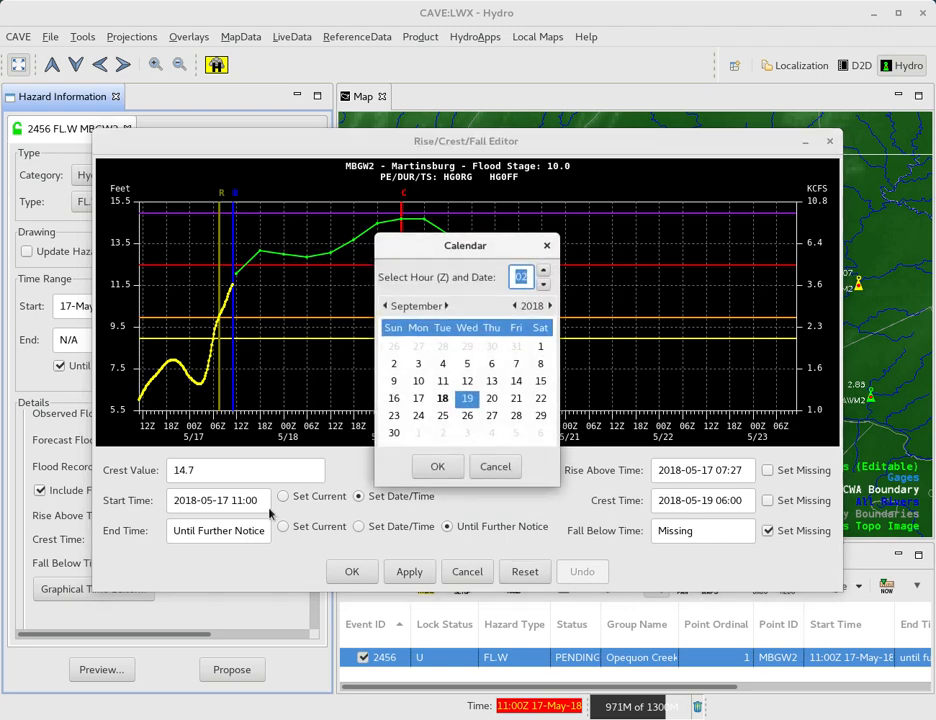
{"action": "left_click", "coordinate": [496, 467]}
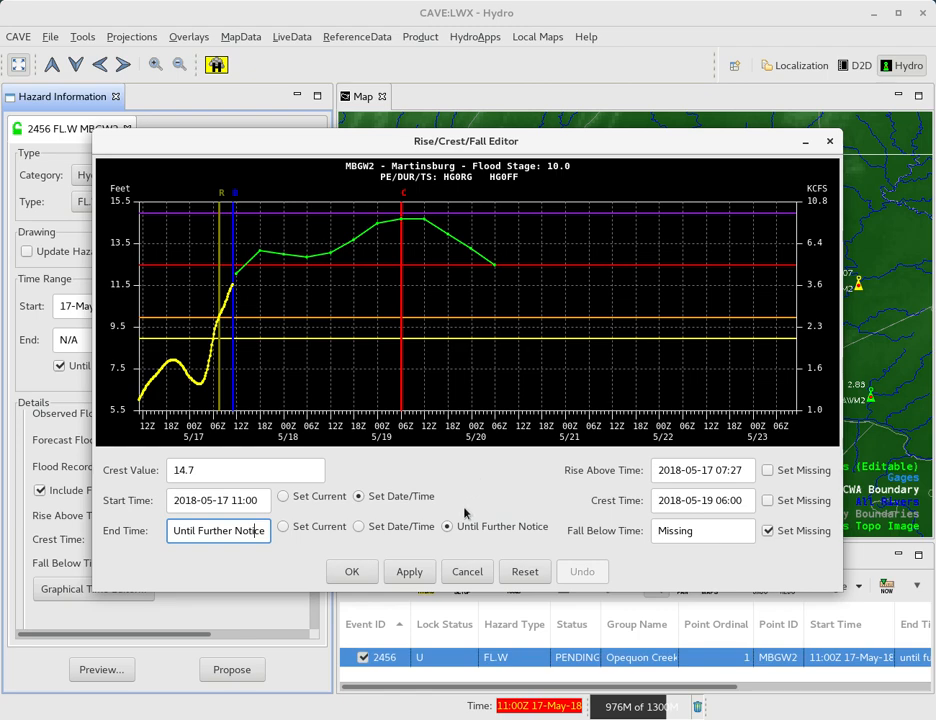
{"action": "left_click", "coordinate": [467, 571]}
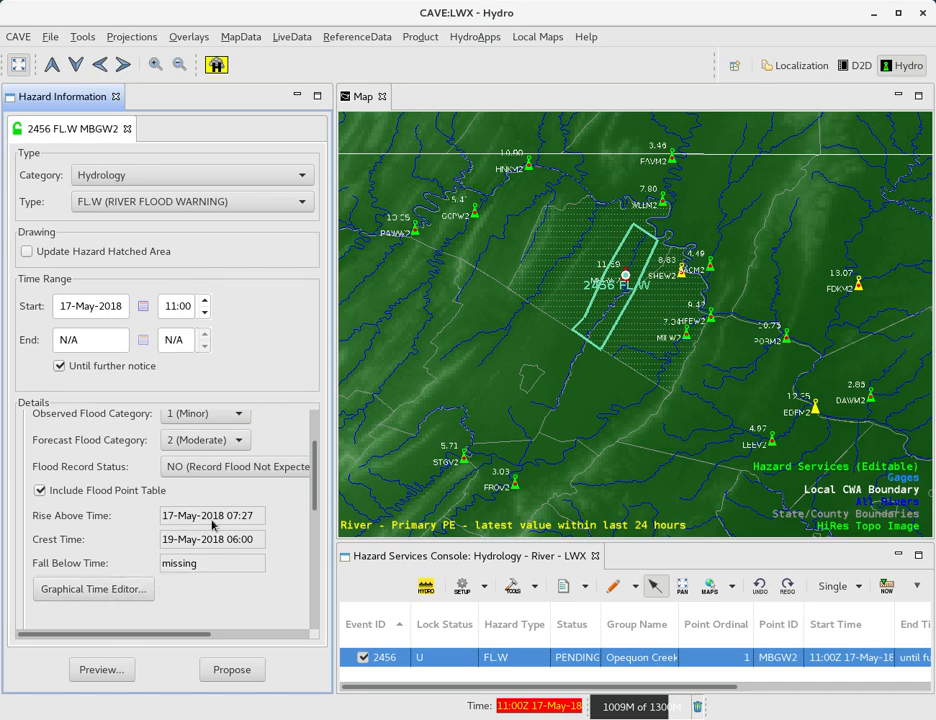
Review MBGW2's Crest Comparison details, from the observed and forecast stages through to the Crest to Use
{"action": "scroll", "coordinate": [210, 520], "scroll_direction": "up", "scroll_amount": 3}
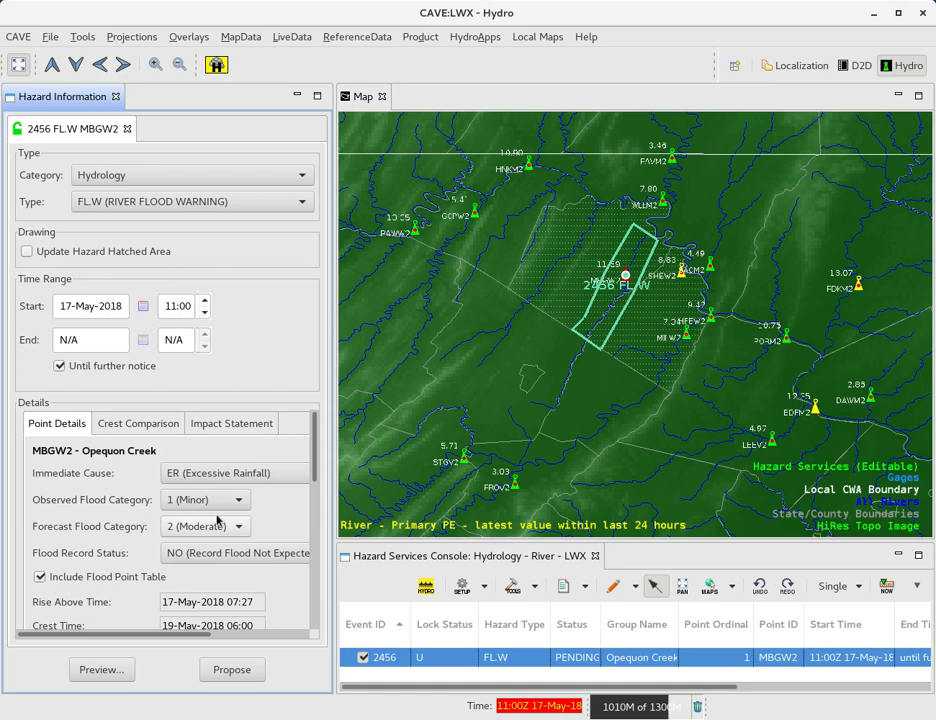
{"action": "left_click", "coordinate": [145, 428]}
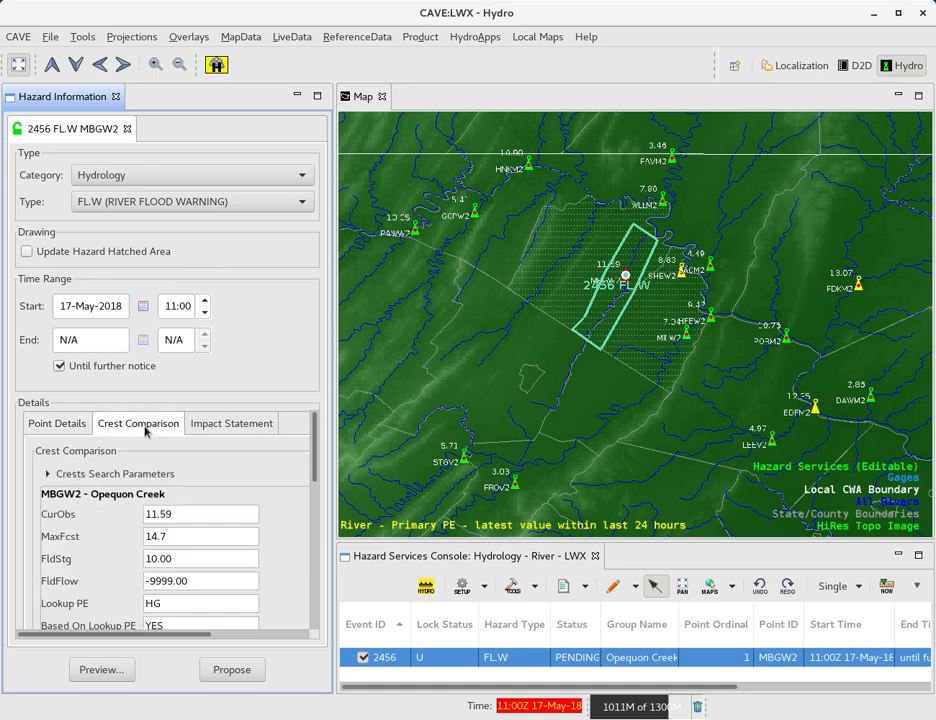
{"action": "scroll", "coordinate": [268, 522], "scroll_direction": "down", "scroll_amount": 1}
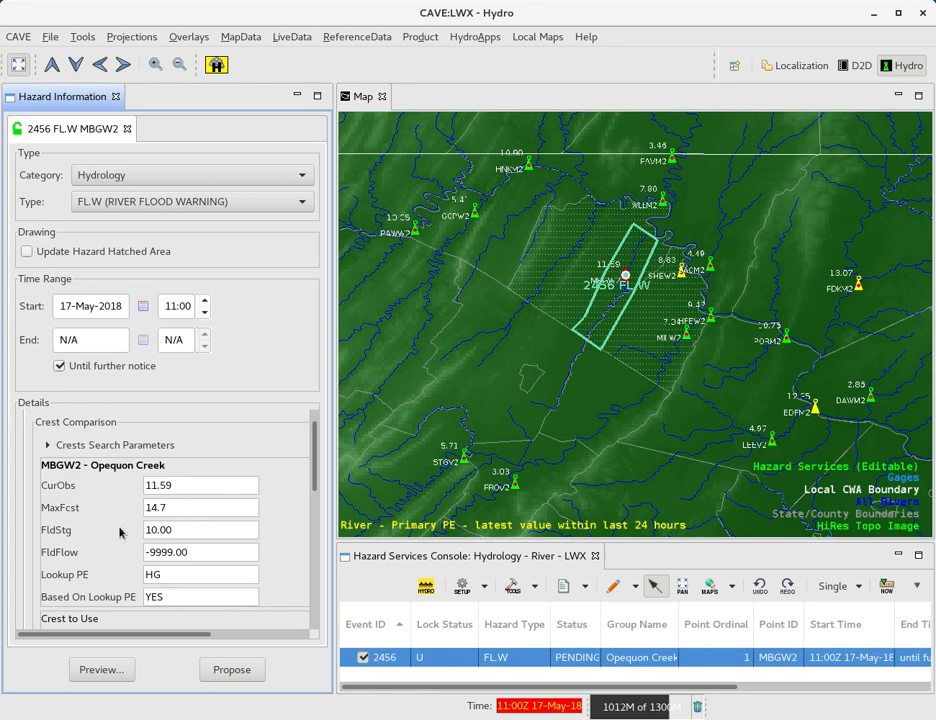
{"action": "scroll", "coordinate": [230, 529], "scroll_direction": "down", "scroll_amount": 4}
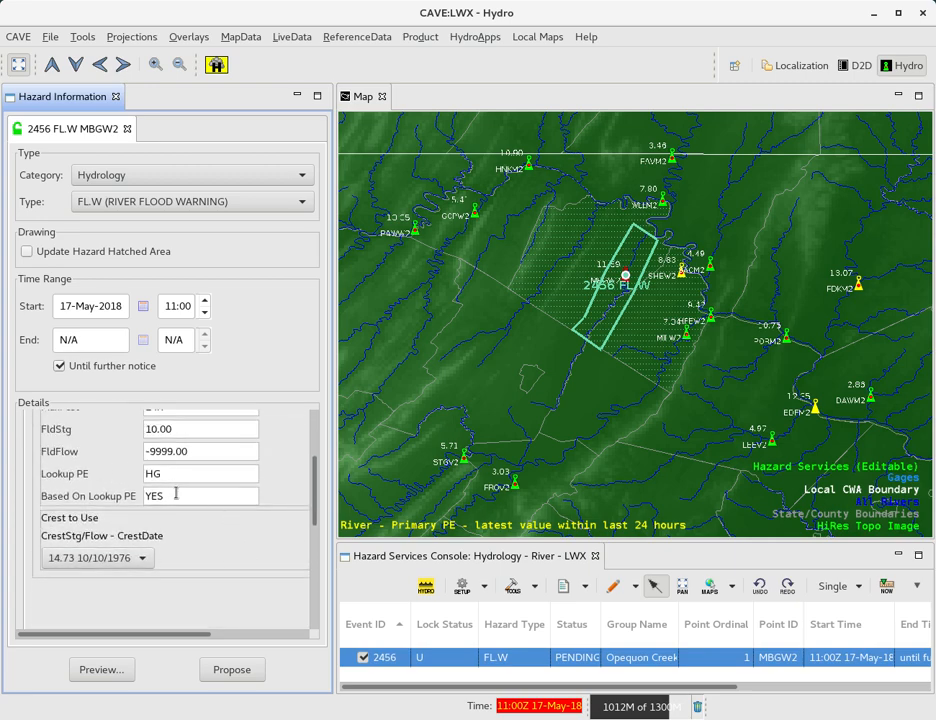
Browse the historical crests offered under Crest to Use without changing the selected 14.73 10/10/1976 crest
{"action": "left_click", "coordinate": [144, 559]}
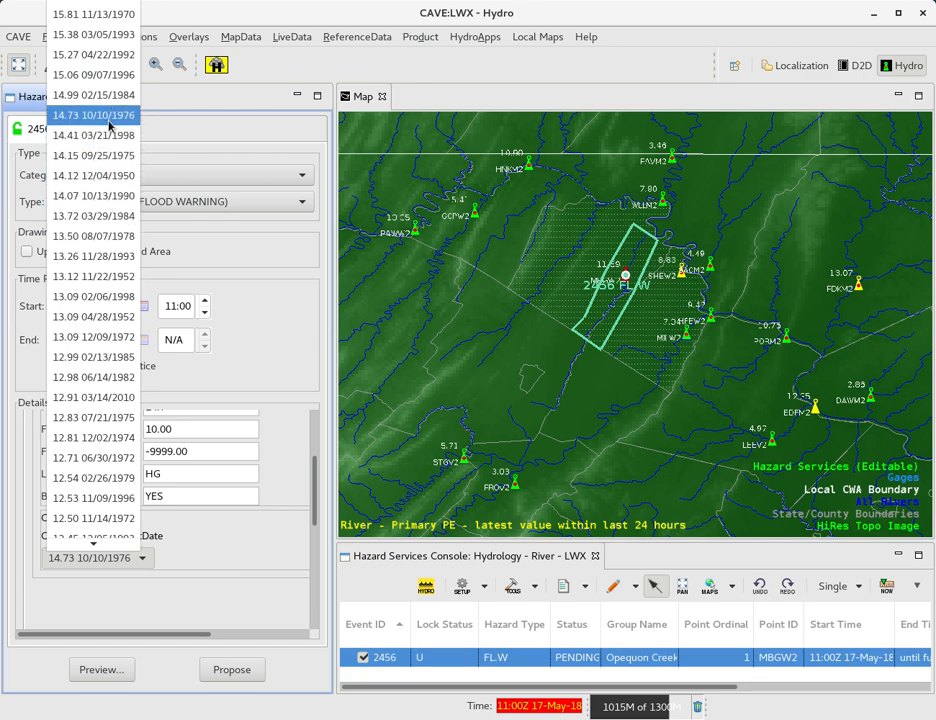
{"action": "left_click", "coordinate": [316, 456]}
{"action": "mouse_move", "coordinate": [317, 481]}
{"action": "left_mouse_down"}
{"action": "mouse_move", "coordinate": [318, 454]}
{"action": "mouse_move", "coordinate": [318, 495]}
{"action": "left_mouse_up"}
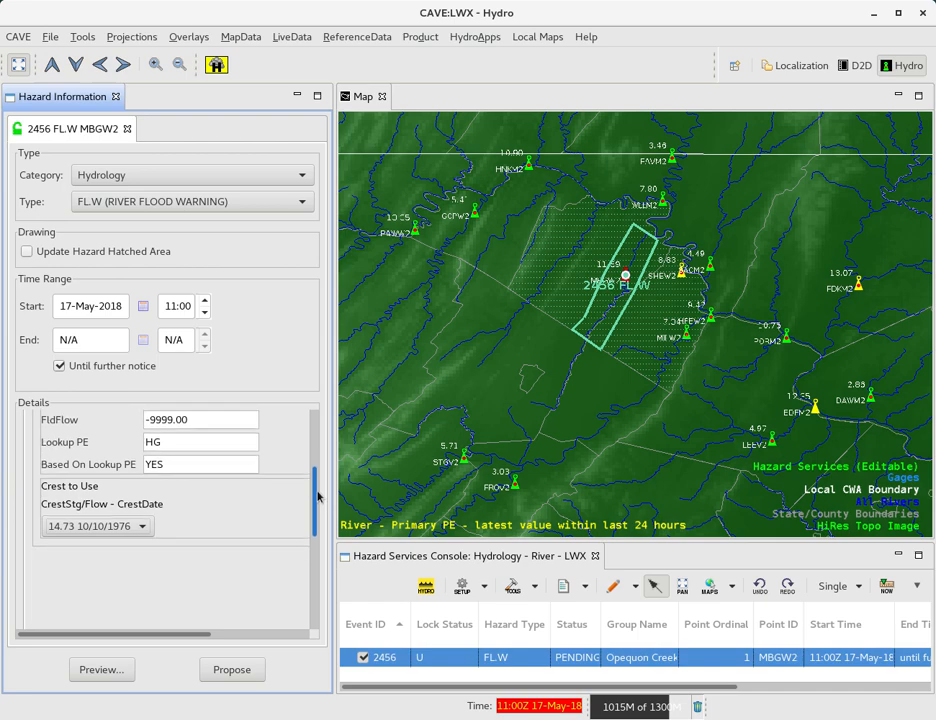
{"action": "left_click", "coordinate": [144, 585]}
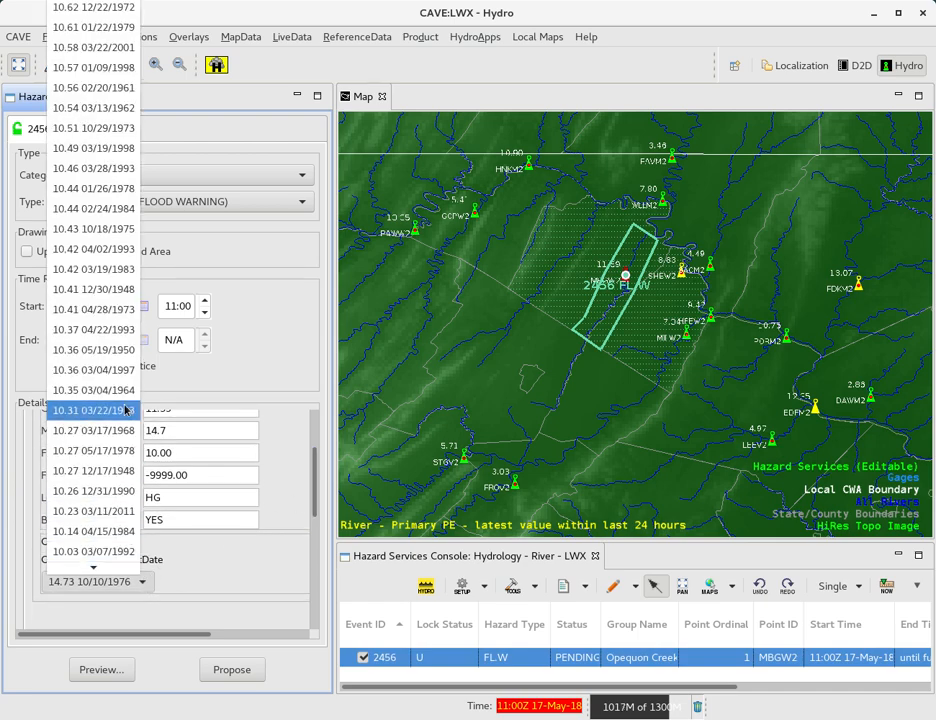
{"action": "scroll", "coordinate": [93, 285], "scroll_direction": "up", "scroll_amount": 14}
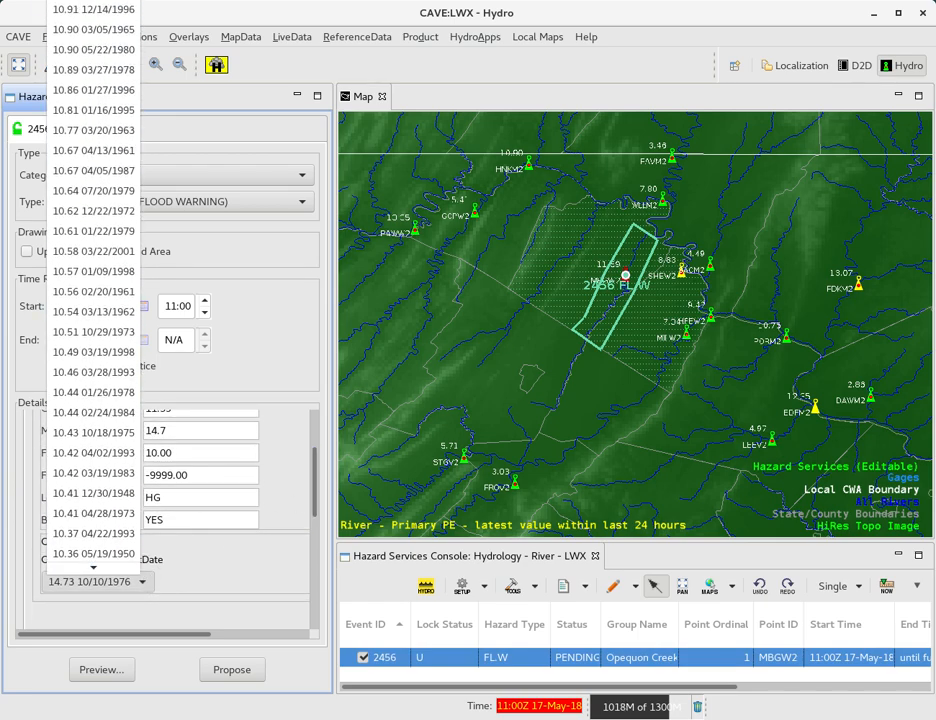
{"action": "scroll", "coordinate": [93, 285], "scroll_direction": "up", "scroll_amount": 16}
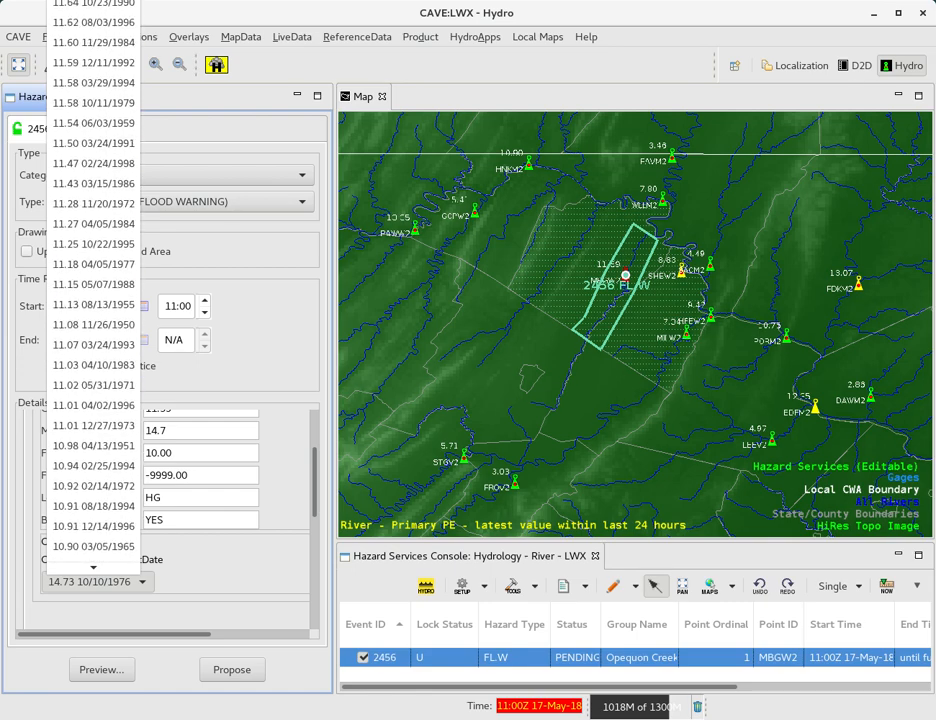
{"action": "scroll", "coordinate": [93, 285], "scroll_direction": "up", "scroll_amount": 7}
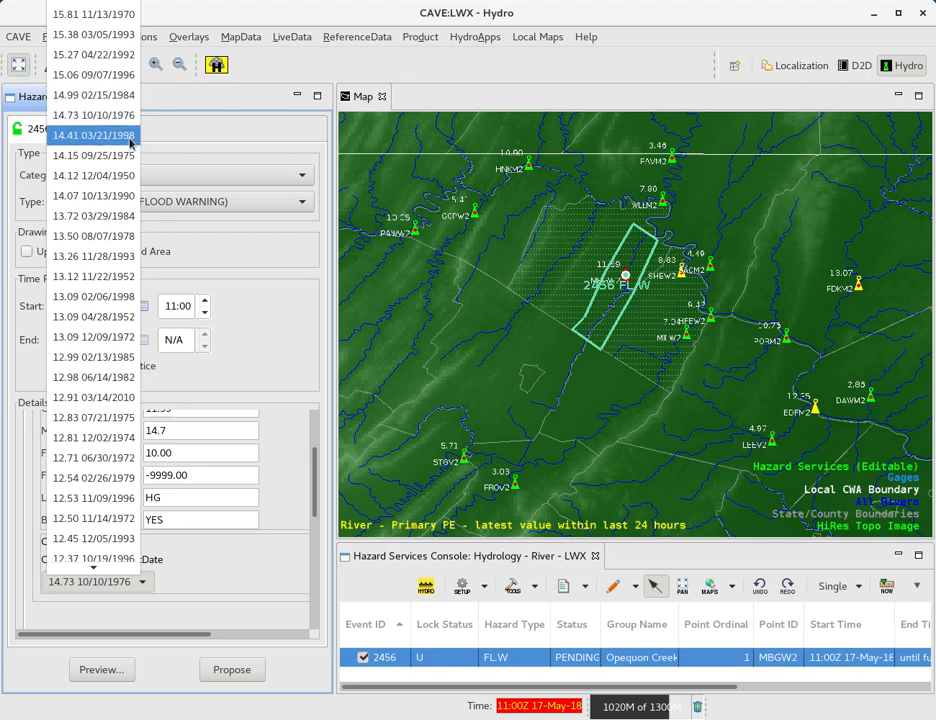
{"action": "left_click", "coordinate": [246, 578]}
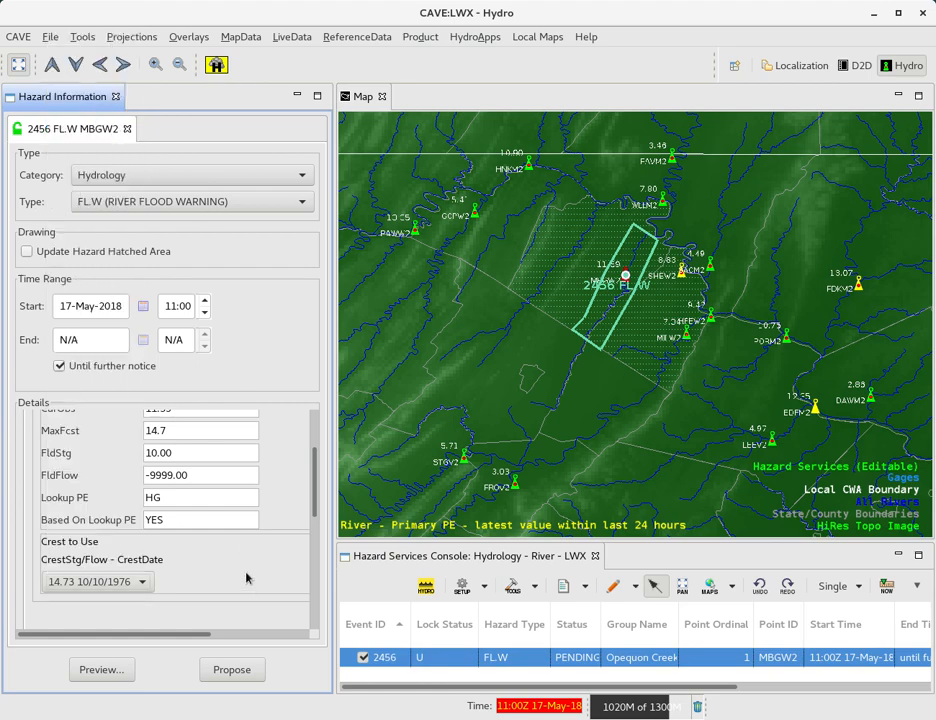
Expand the Crests Search Parameters in a widened hazard details area and view the Reference Stage Flow options
{"action": "scroll", "coordinate": [250, 578], "scroll_direction": "up", "scroll_amount": 2}
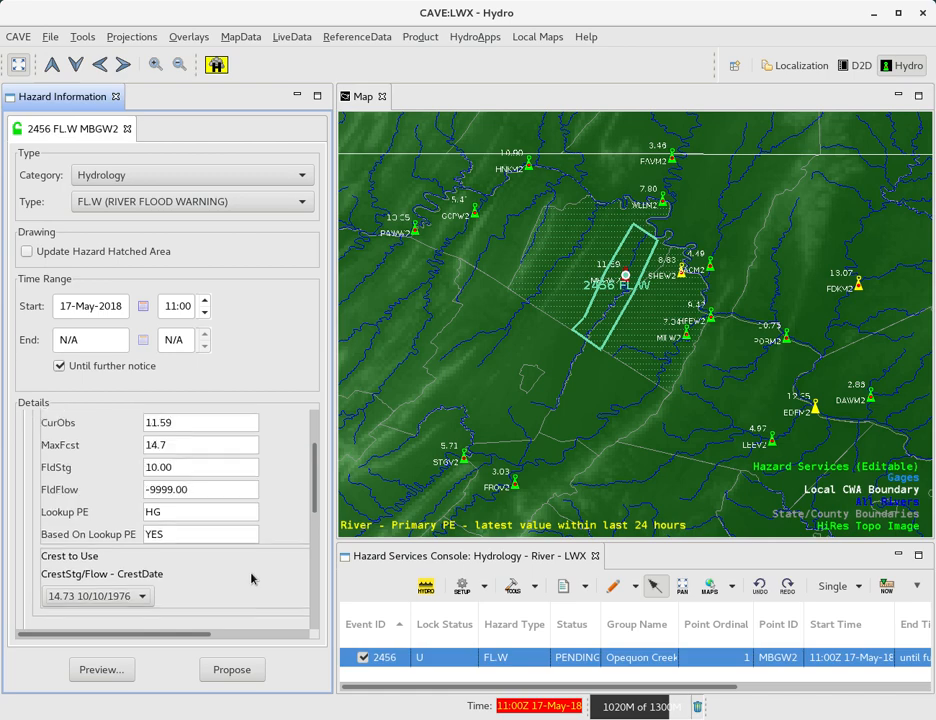
{"action": "scroll", "coordinate": [229, 563], "scroll_direction": "up", "scroll_amount": 5}
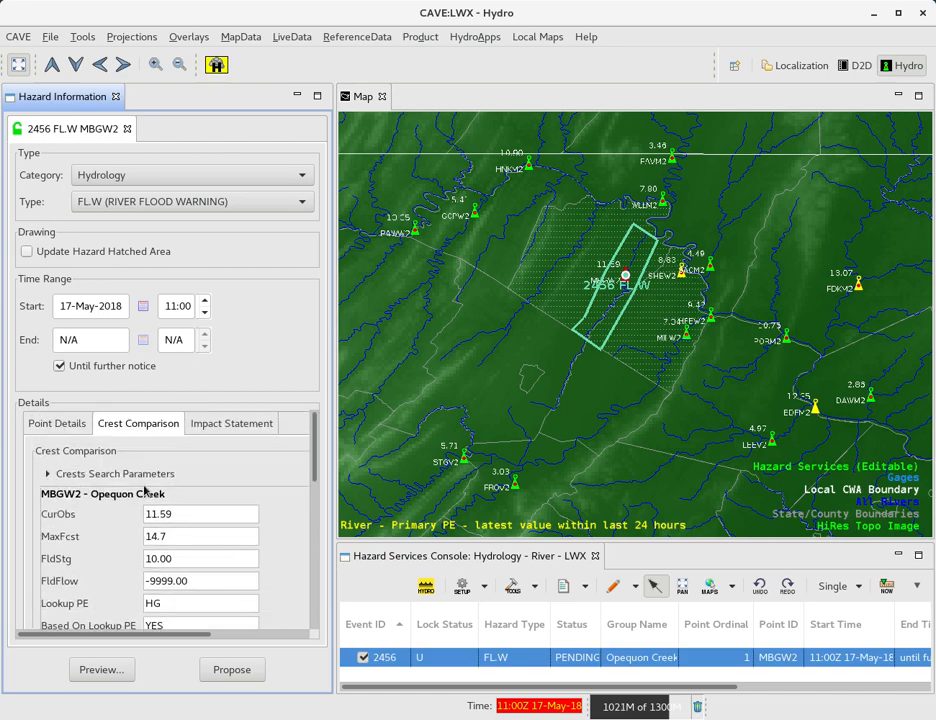
{"action": "left_click", "coordinate": [45, 474]}
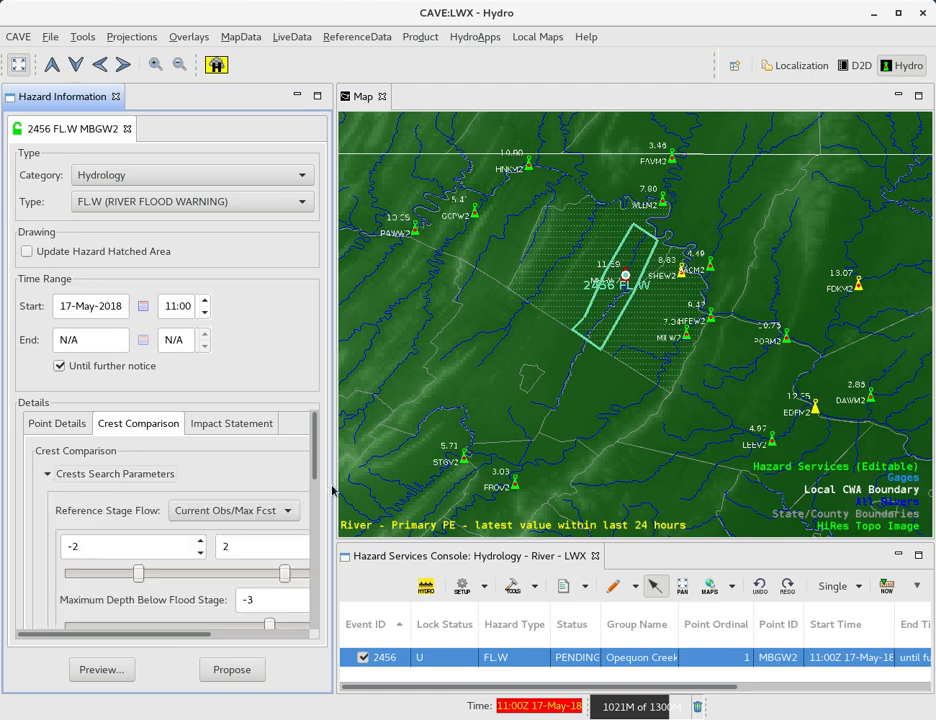
{"action": "left_click_drag", "start_coordinate": [331, 487], "coordinate": [370, 490]}
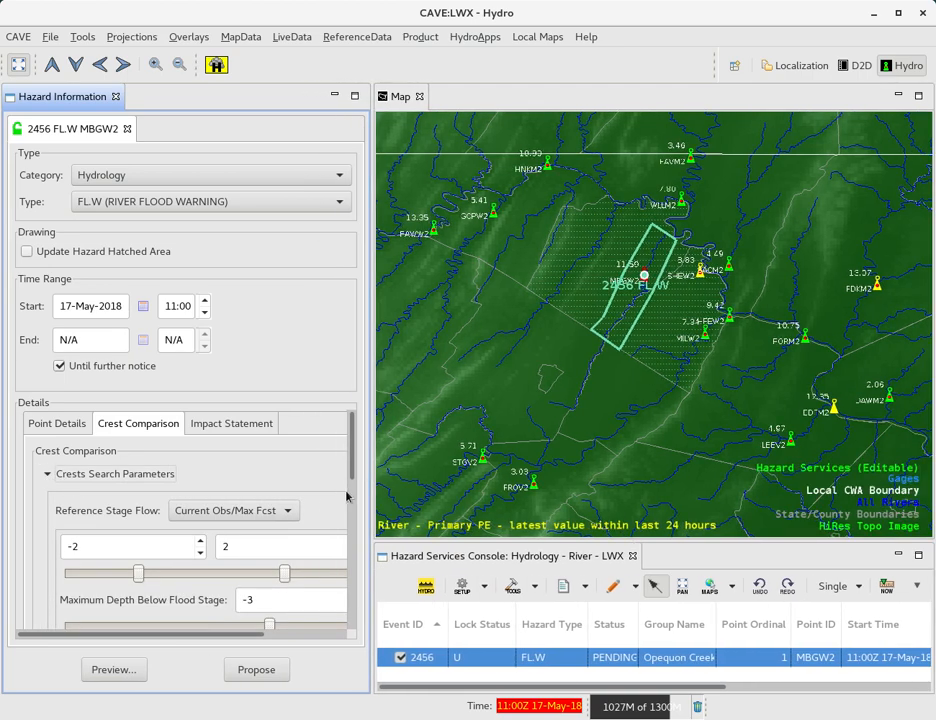
{"action": "scroll", "coordinate": [328, 490], "scroll_direction": "down", "scroll_amount": 3}
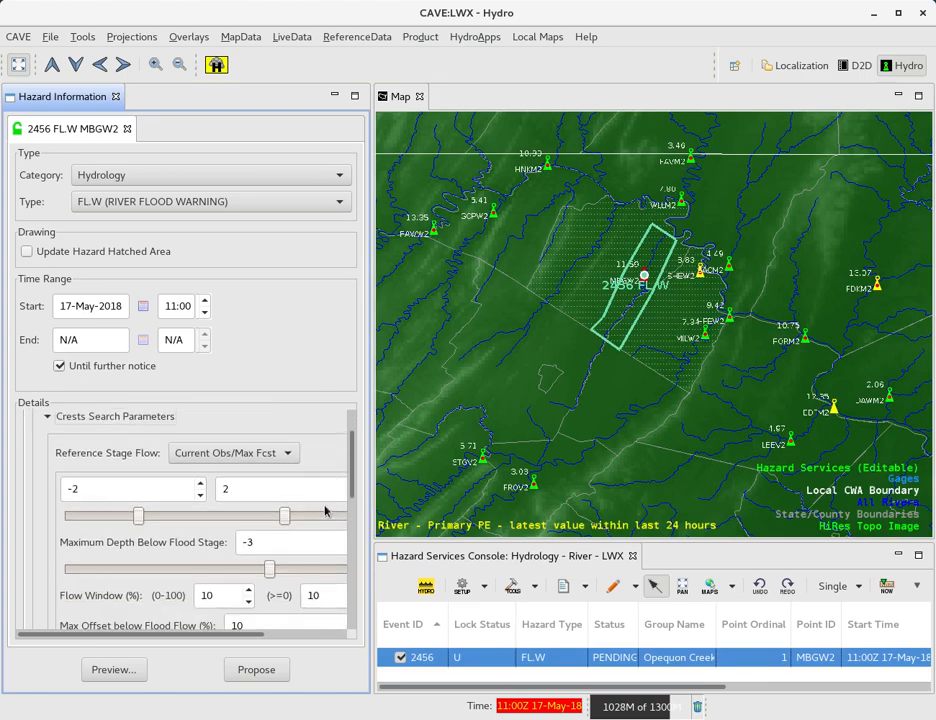
{"action": "left_click", "coordinate": [295, 460]}
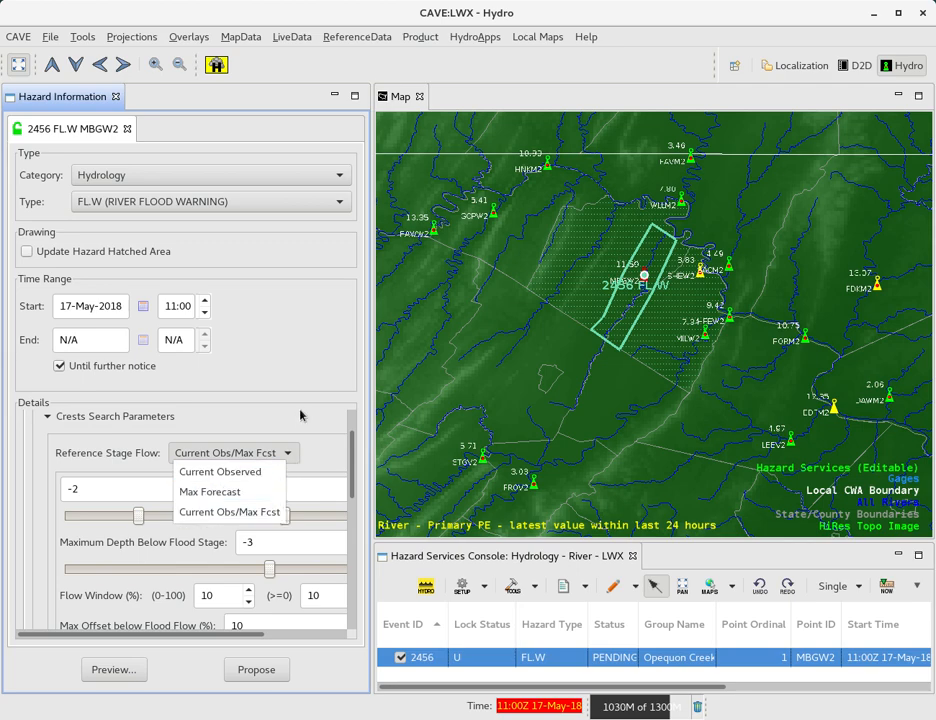
{"action": "left_click", "coordinate": [333, 470]}
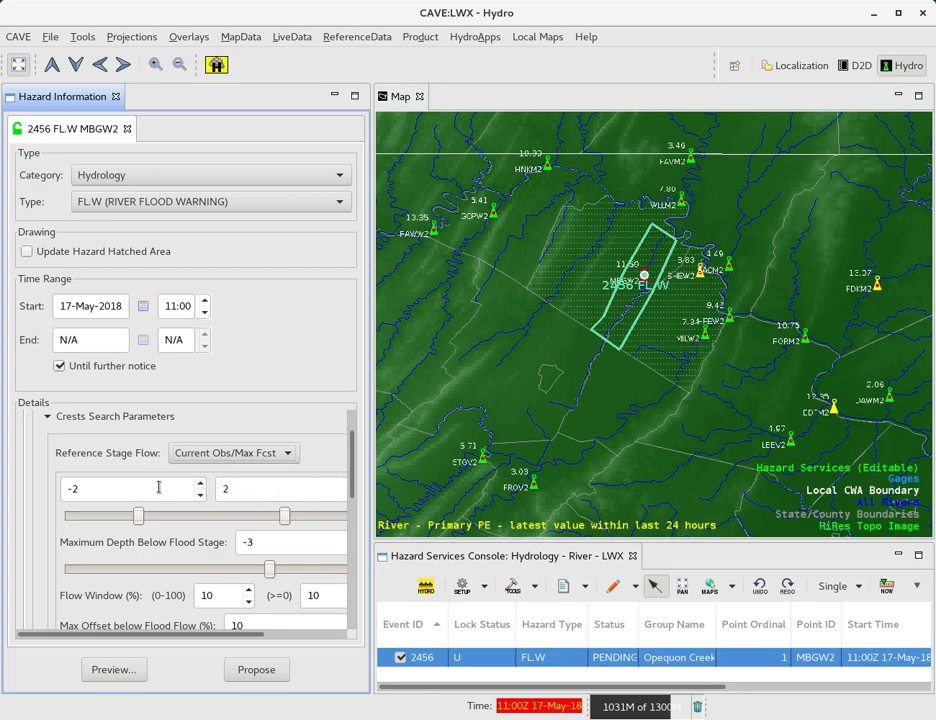
Examine the remaining crest search parameters, including flood stage depth, flow window, Year Lookback and the Search Type options
{"action": "scroll", "coordinate": [292, 515], "scroll_direction": "down", "scroll_amount": 1}
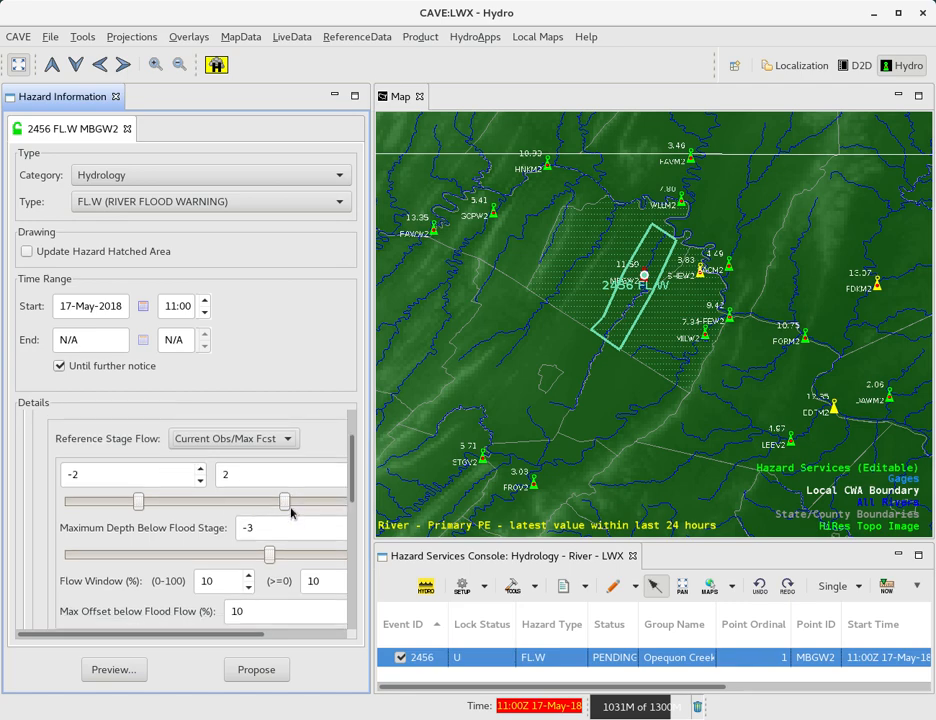
{"action": "scroll", "coordinate": [292, 508], "scroll_direction": "down", "scroll_amount": 5}
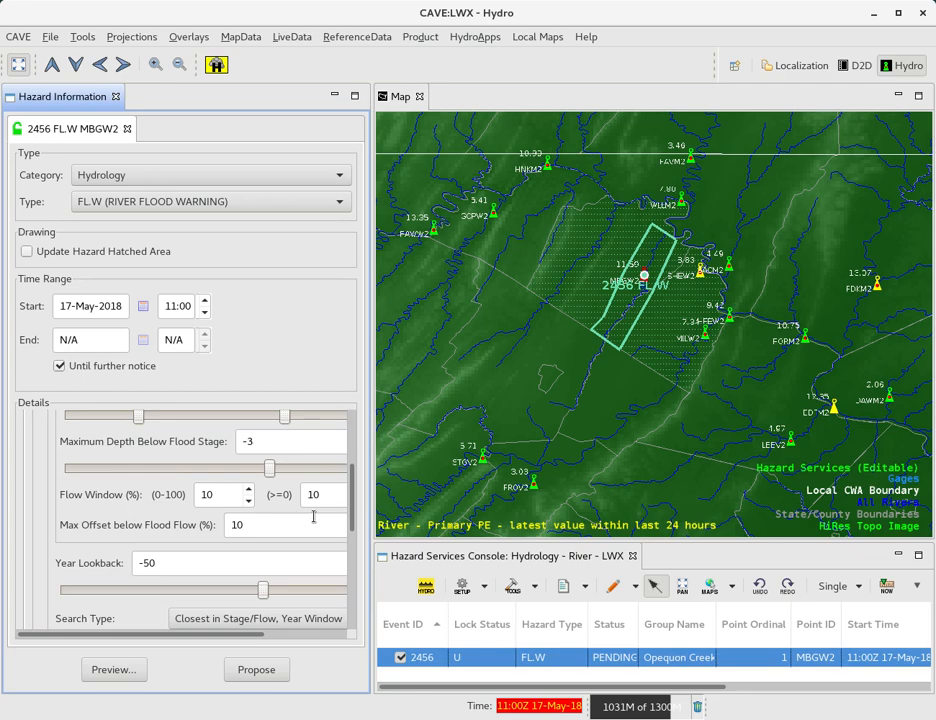
{"action": "scroll", "coordinate": [296, 526], "scroll_direction": "down", "scroll_amount": 1}
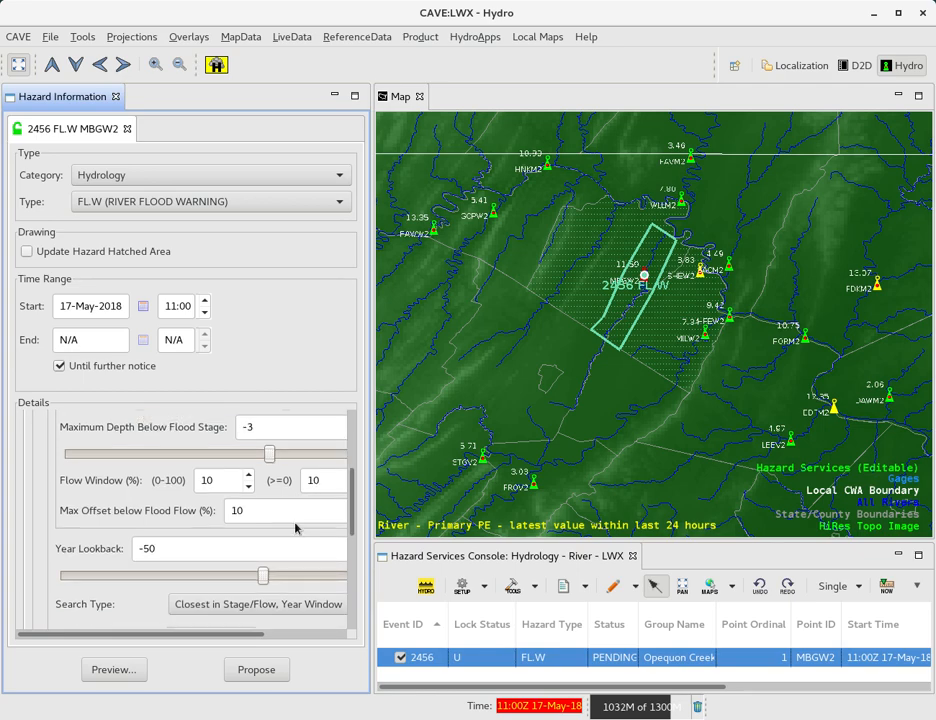
{"action": "scroll", "coordinate": [295, 524], "scroll_direction": "down", "scroll_amount": 3}
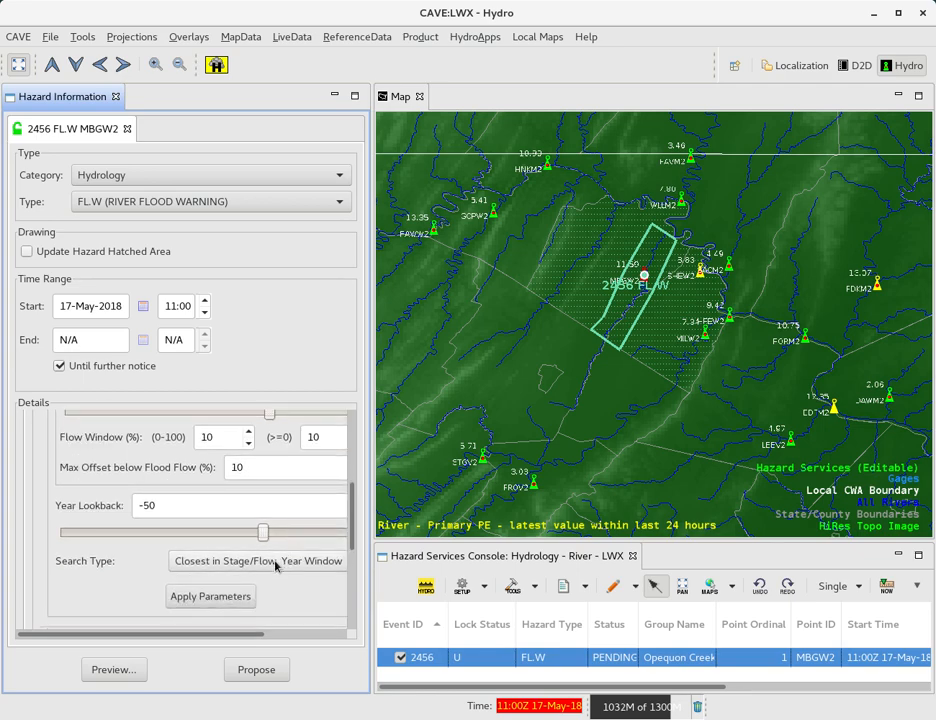
{"action": "left_click", "coordinate": [275, 561]}
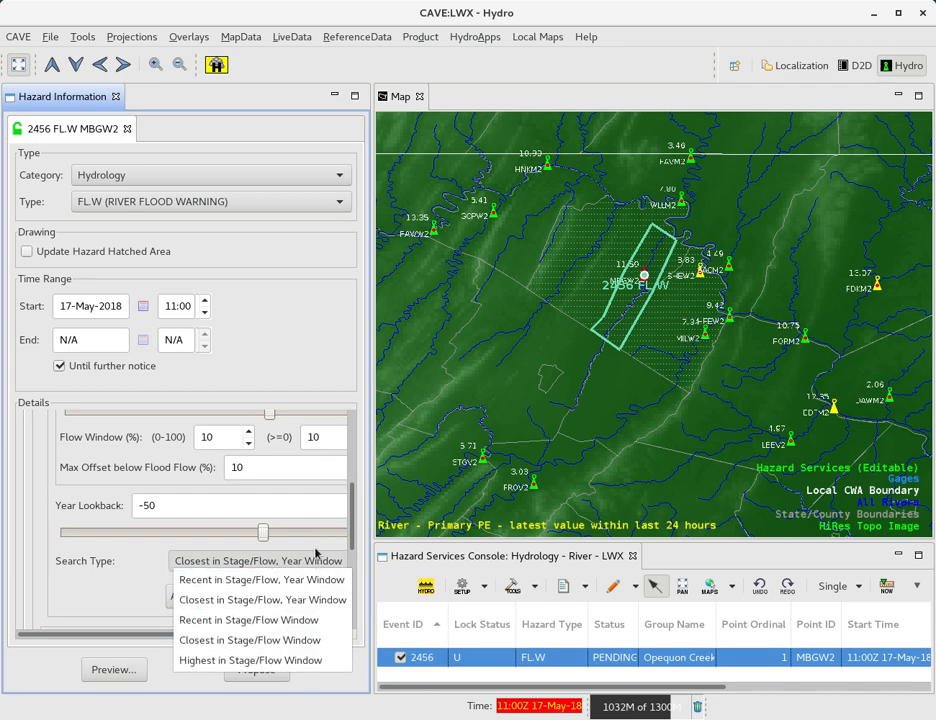
{"action": "left_click", "coordinate": [108, 592]}
{"action": "scroll", "coordinate": [200, 485], "scroll_direction": "up", "scroll_amount": 3}
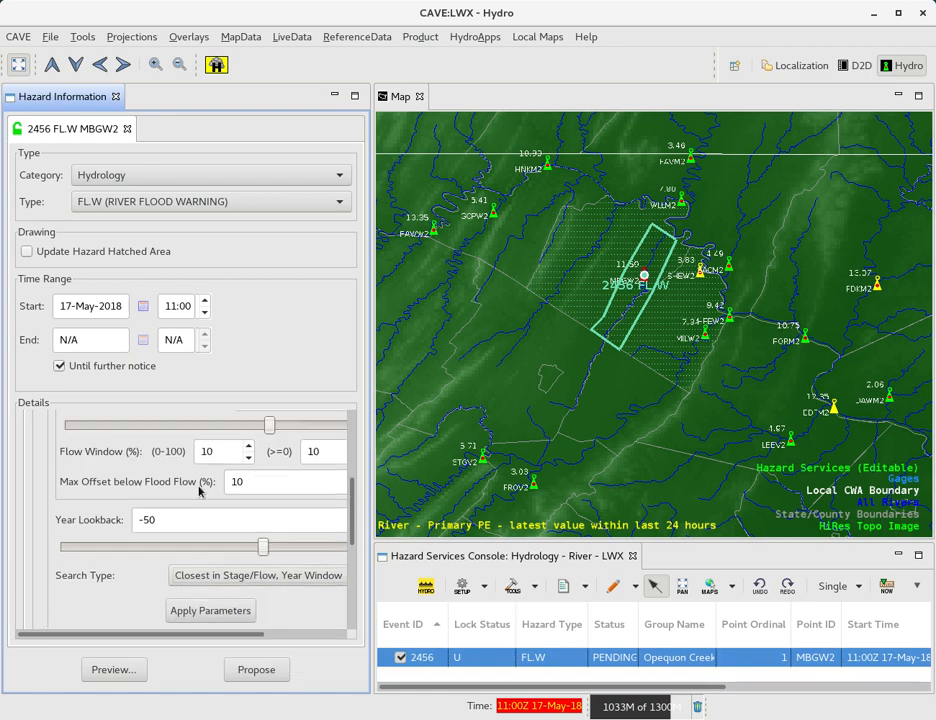
{"action": "scroll", "coordinate": [199, 487], "scroll_direction": "down", "scroll_amount": 3}
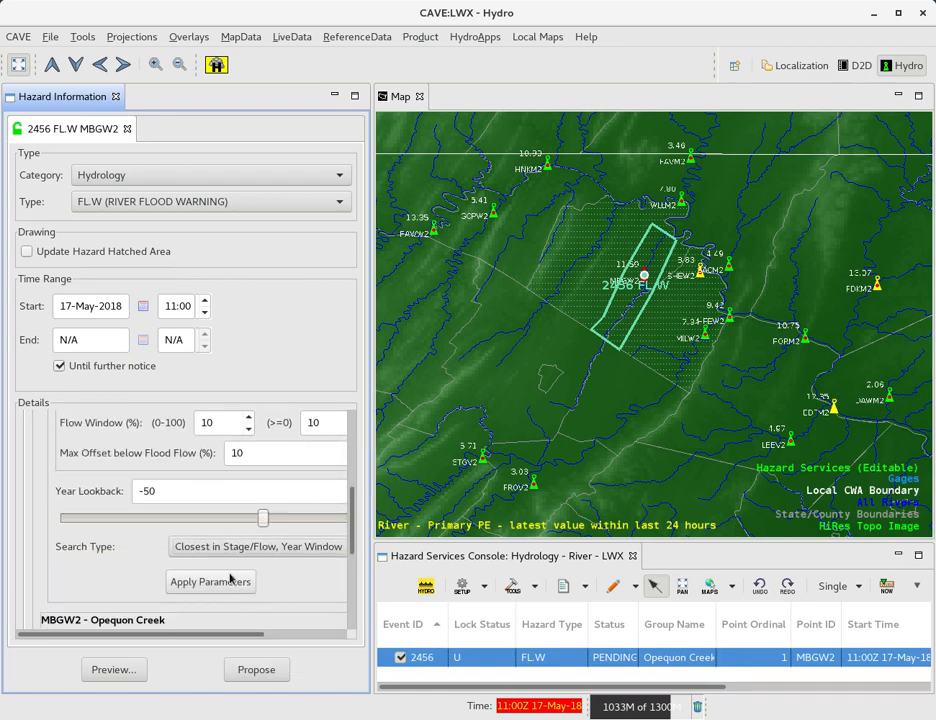
Collapse the Crests Search Parameters and recheck the Crest Comparison values for MBGW2
{"action": "scroll", "coordinate": [87, 505], "scroll_direction": "up", "scroll_amount": 3}
{"action": "scroll", "coordinate": [87, 505], "scroll_direction": "up", "scroll_amount": 3}
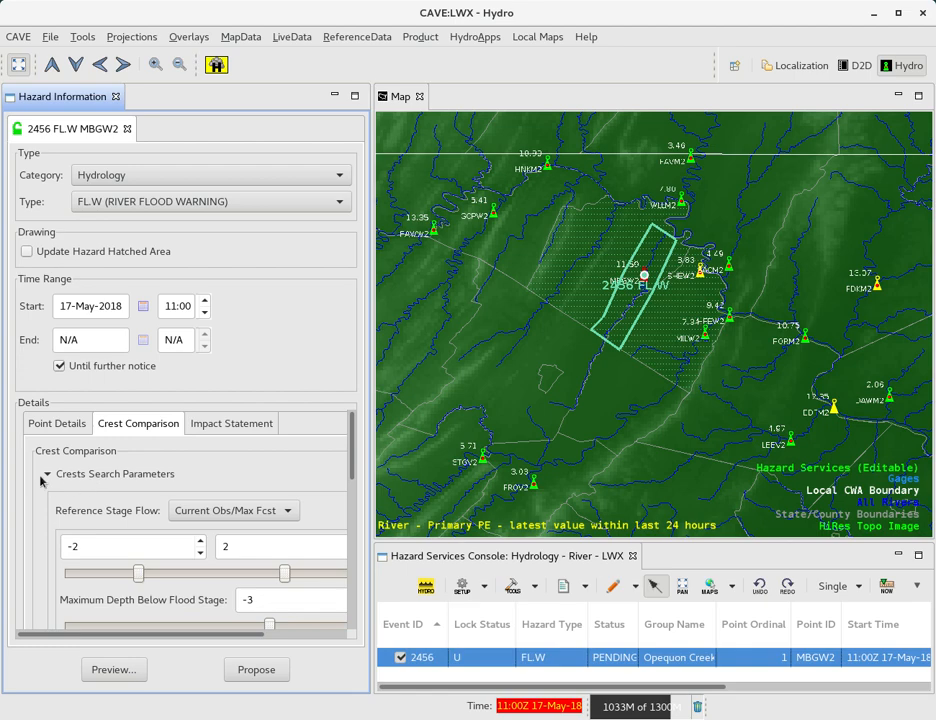
{"action": "left_click", "coordinate": [48, 477]}
{"action": "scroll", "coordinate": [232, 500], "scroll_direction": "down", "scroll_amount": 3}
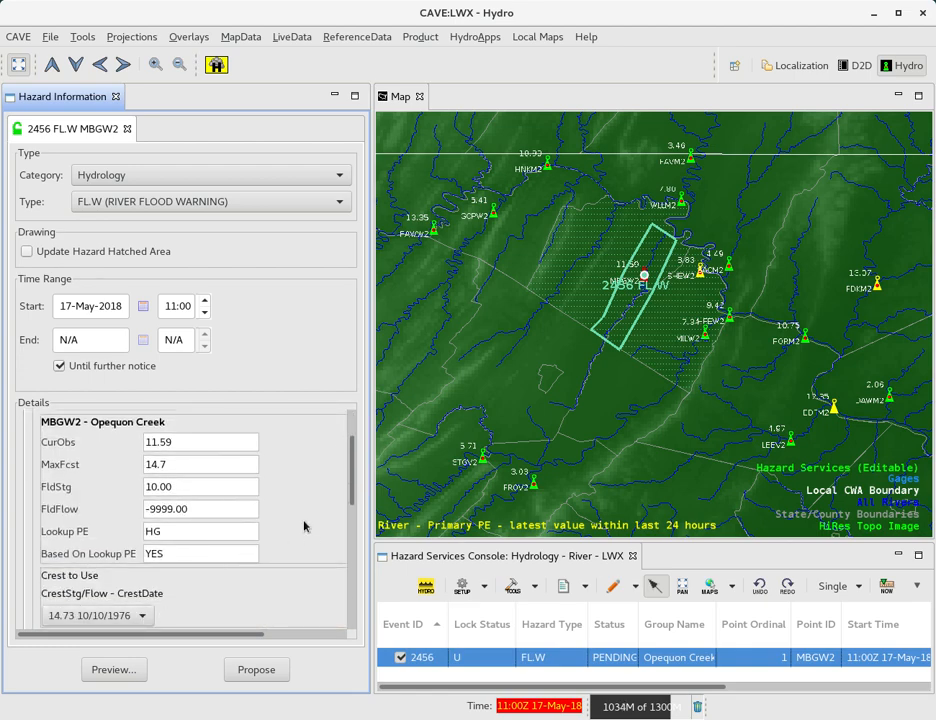
{"action": "scroll", "coordinate": [307, 526], "scroll_direction": "up", "scroll_amount": 3}
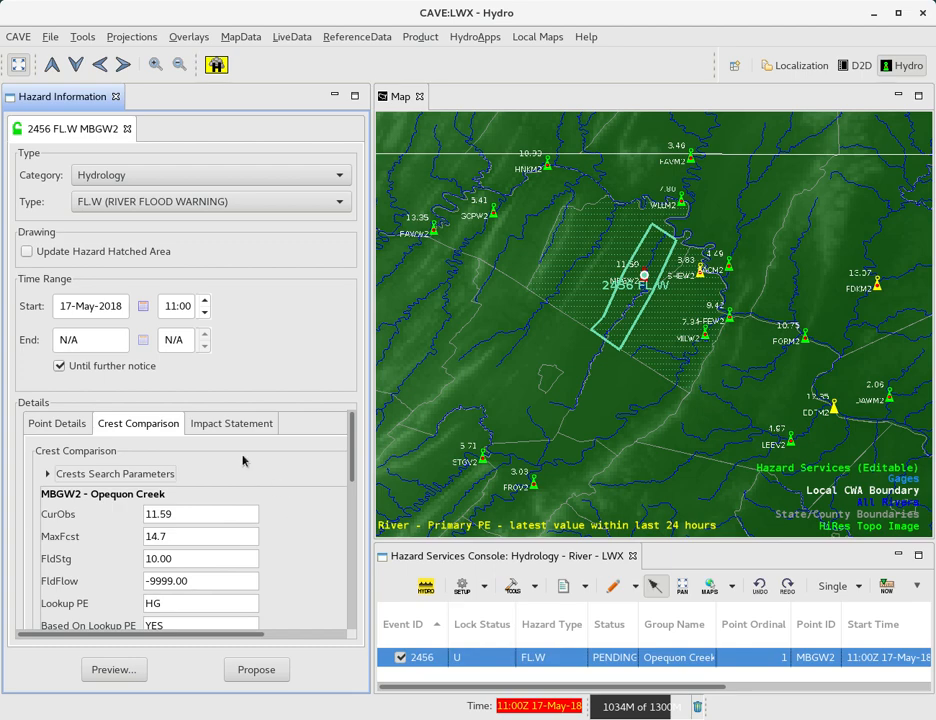
Open the MBGW2 Impact Statement details and review the available impacts from the 9.00 through 20.00 Rising stages
{"action": "left_click", "coordinate": [250, 425]}
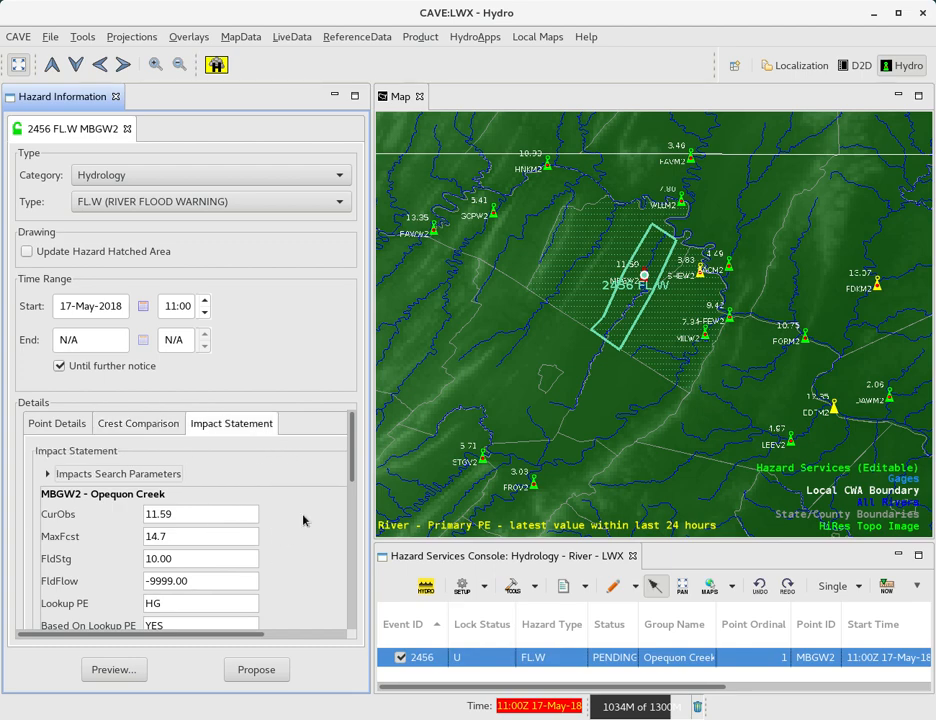
{"action": "scroll", "coordinate": [291, 510], "scroll_direction": "down", "scroll_amount": 1}
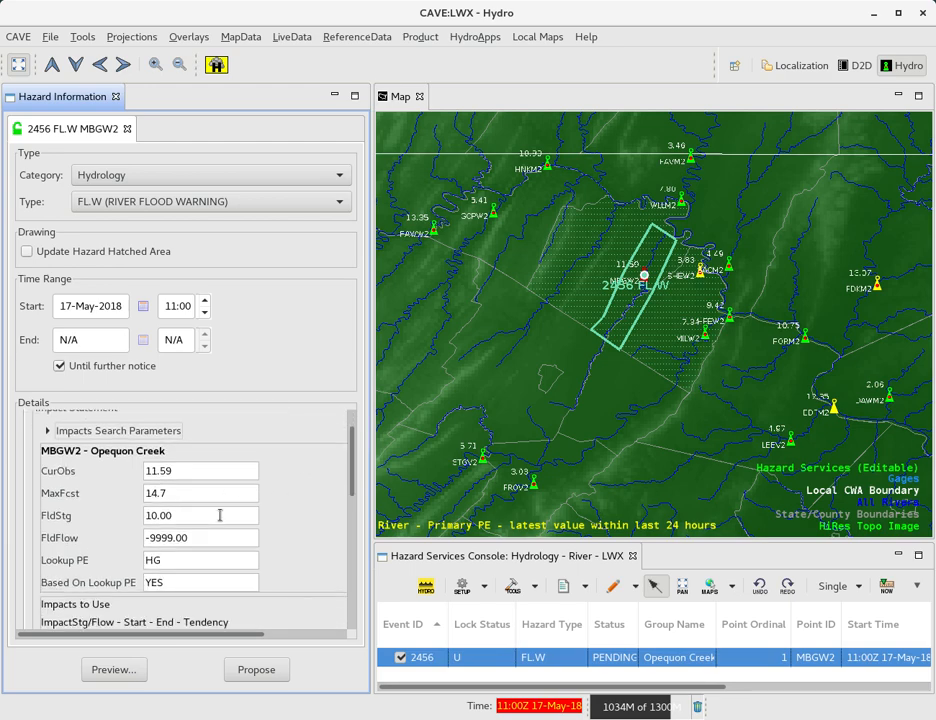
{"action": "scroll", "coordinate": [220, 520], "scroll_direction": "down", "scroll_amount": 2}
{"action": "scroll", "coordinate": [240, 535], "scroll_direction": "down", "scroll_amount": 3}
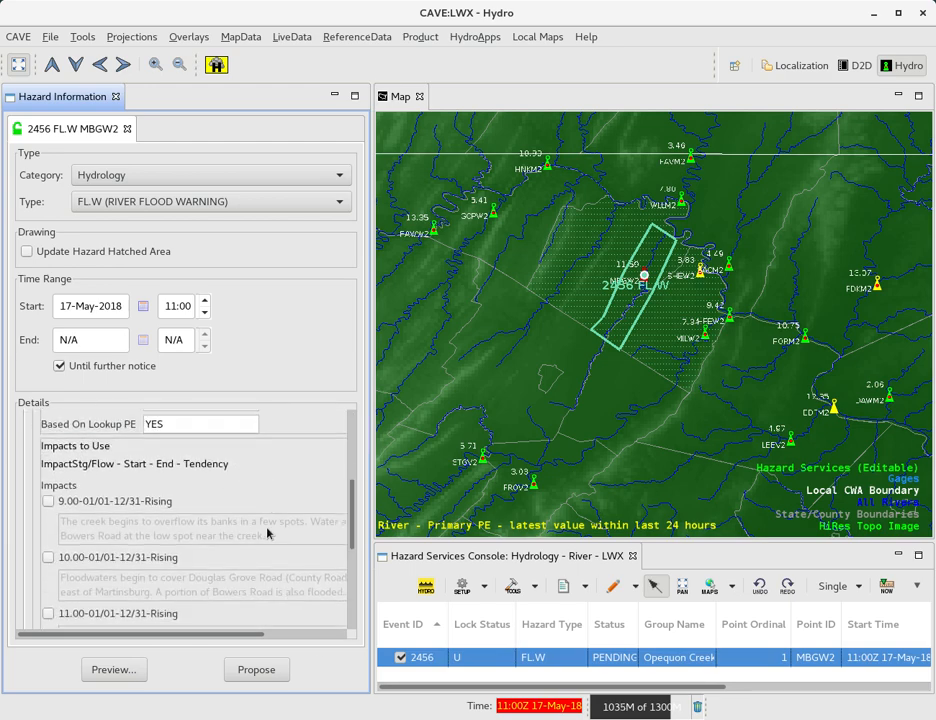
{"action": "scroll", "coordinate": [228, 545], "scroll_direction": "down", "scroll_amount": 3}
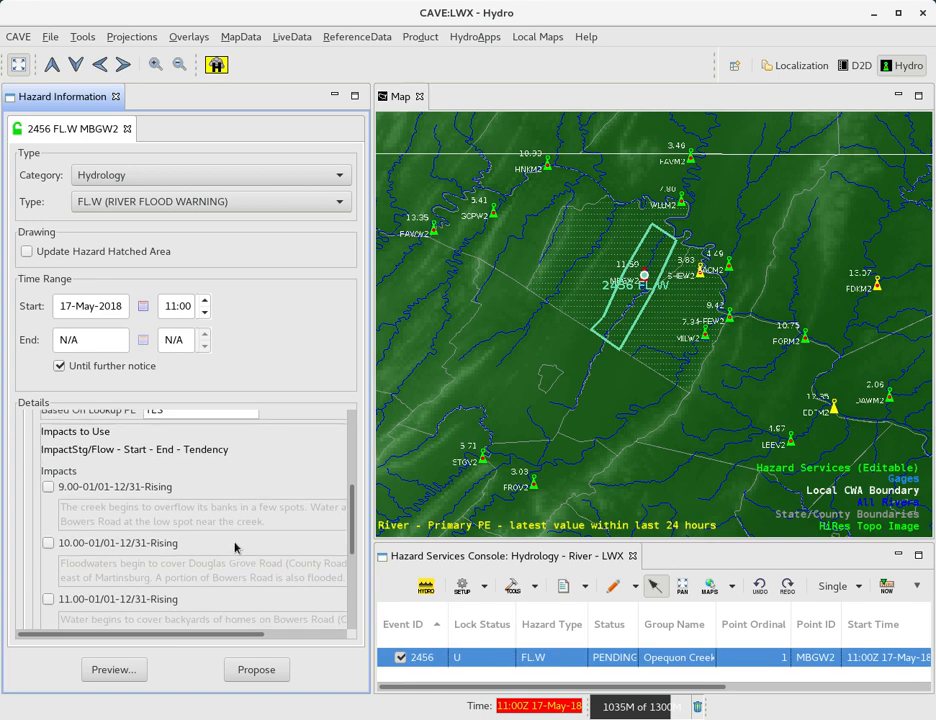
{"action": "scroll", "coordinate": [237, 545], "scroll_direction": "down", "scroll_amount": 2}
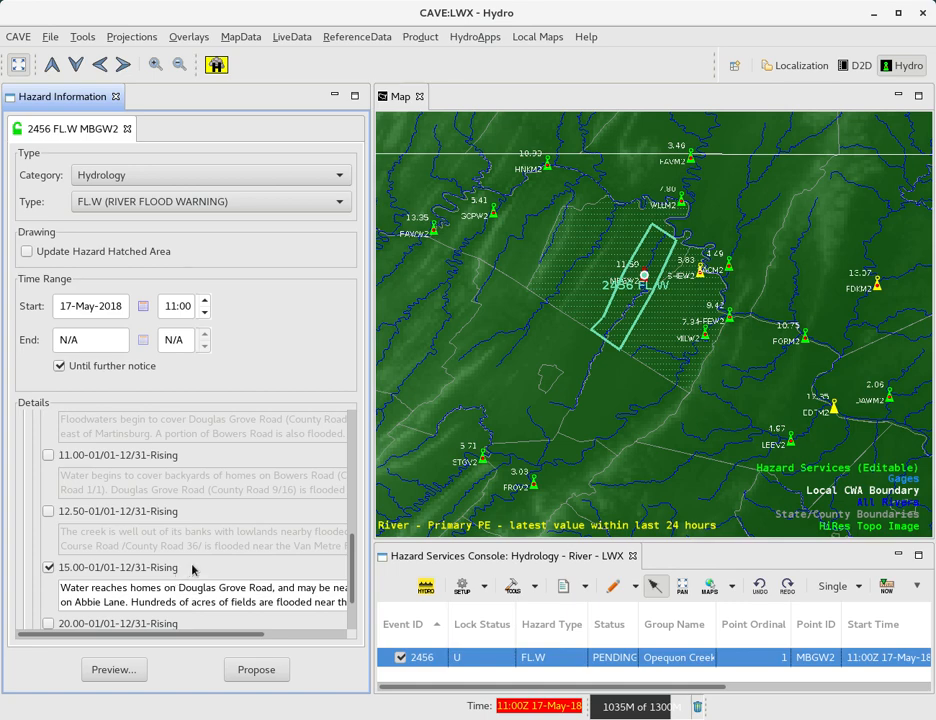
{"action": "scroll", "coordinate": [193, 570], "scroll_direction": "down", "scroll_amount": 1}
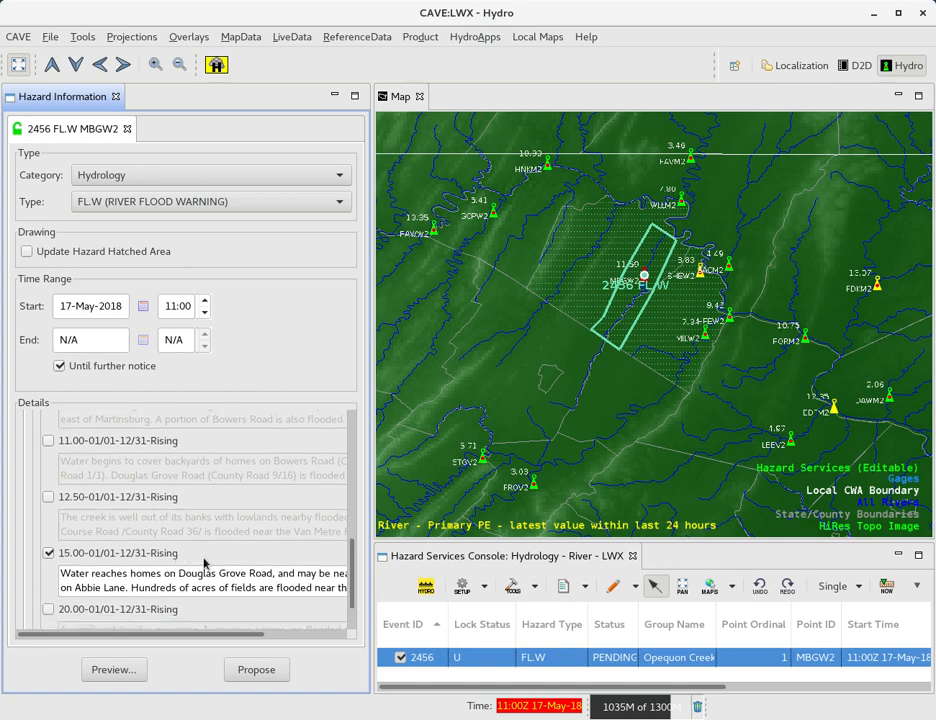
Swap the selected impact from 15.00 Rising to 12.50 Rising and back to 15.00 Rising
{"action": "left_click", "coordinate": [49, 498]}
{"action": "left_click", "coordinate": [49, 554]}
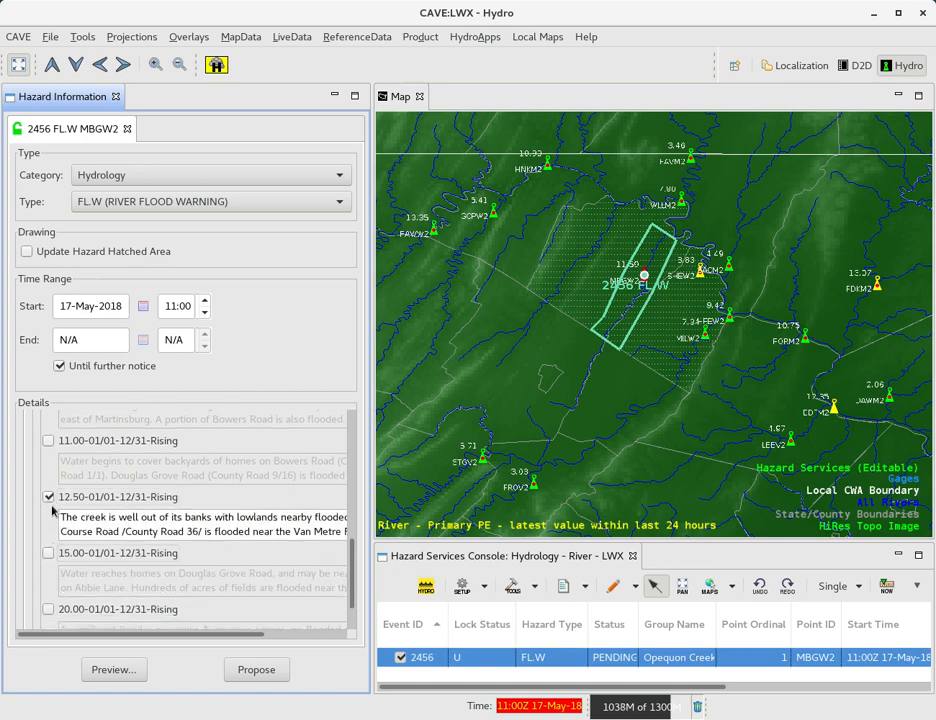
{"action": "left_click", "coordinate": [49, 553]}
{"action": "left_click", "coordinate": [49, 497]}
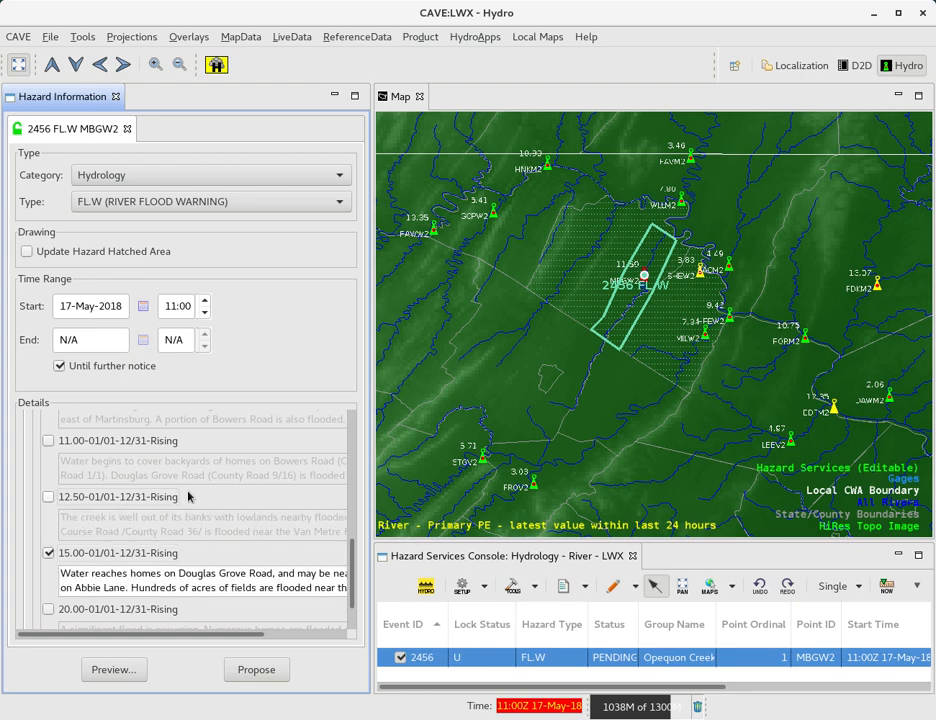
Expand the Impacts Search Parameters and examine the reference stage flow, flood stage depth, flow window and search type settings
{"action": "scroll", "coordinate": [189, 497], "scroll_direction": "up", "scroll_amount": 10}
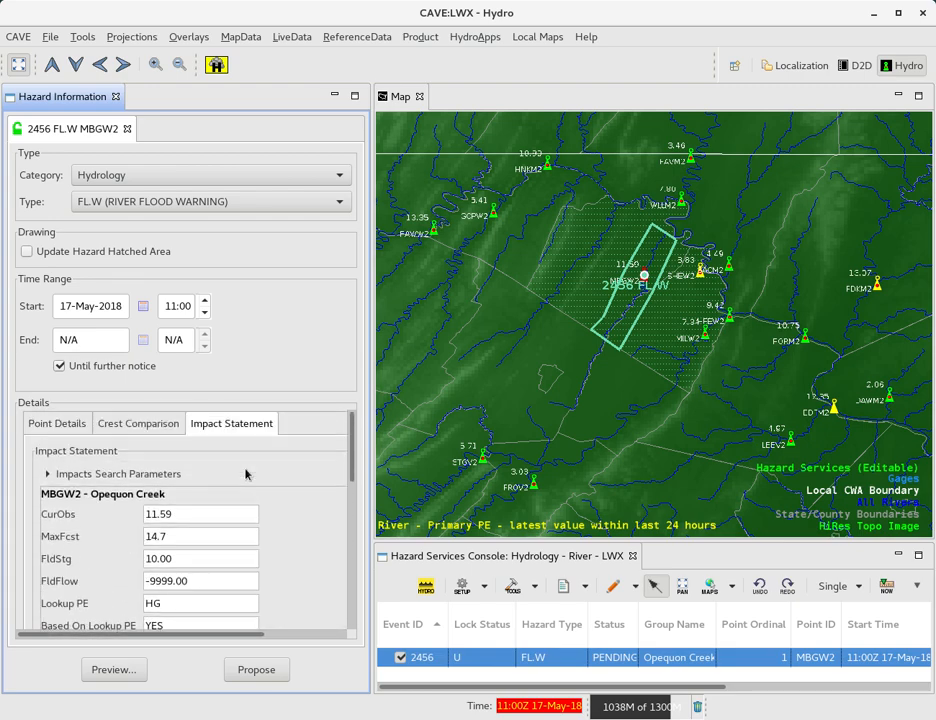
{"action": "left_click", "coordinate": [45, 477]}
{"action": "scroll", "coordinate": [291, 479], "scroll_direction": "down", "scroll_amount": 1}
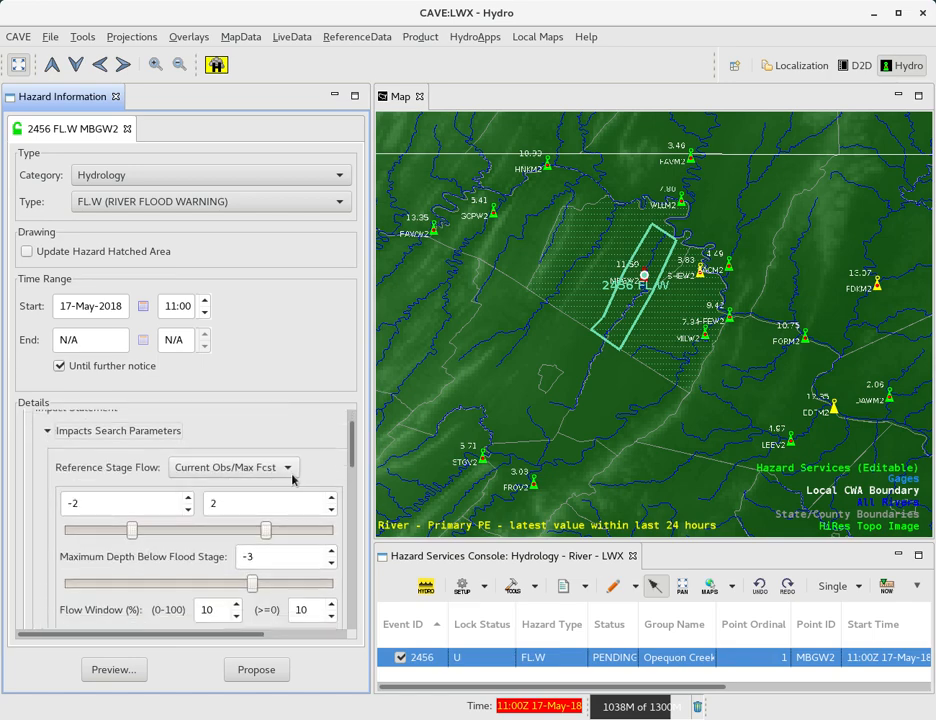
{"action": "scroll", "coordinate": [300, 485], "scroll_direction": "down", "scroll_amount": 1}
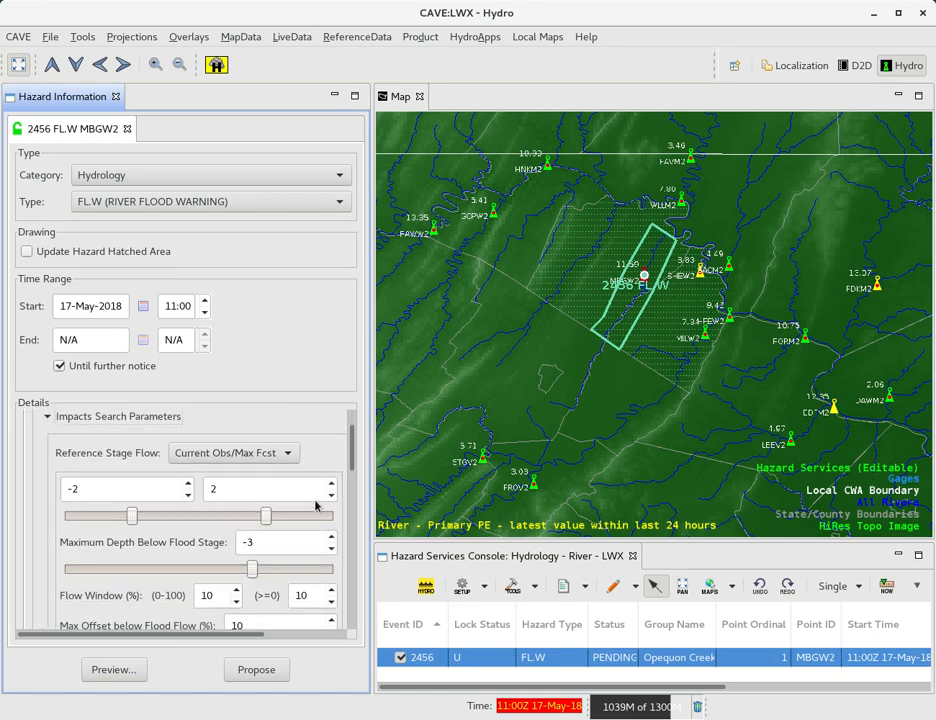
{"action": "scroll", "coordinate": [318, 502], "scroll_direction": "down", "scroll_amount": 5}
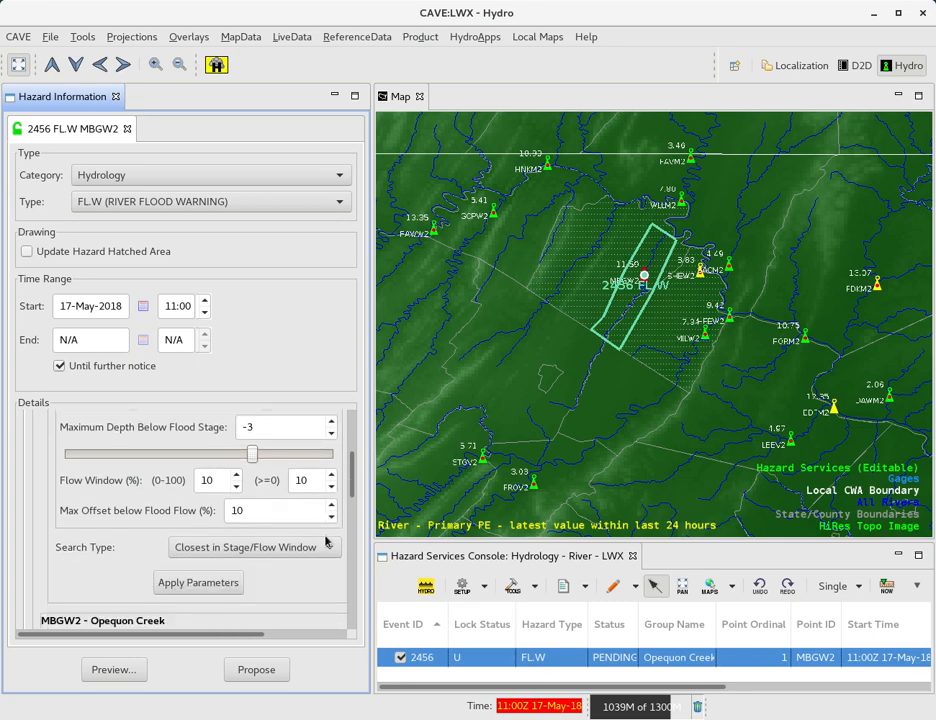
Apply the All Below Upper Stage/Flow search type to the impacts and check which impact statements are selected
{"action": "left_click", "coordinate": [328, 550]}
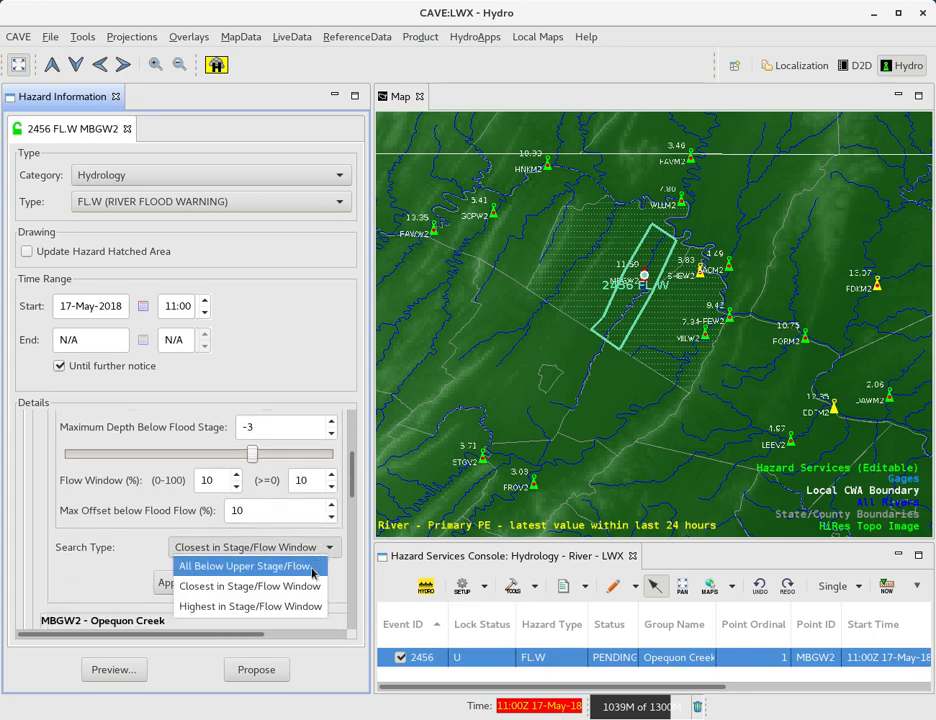
{"action": "left_click", "coordinate": [303, 568]}
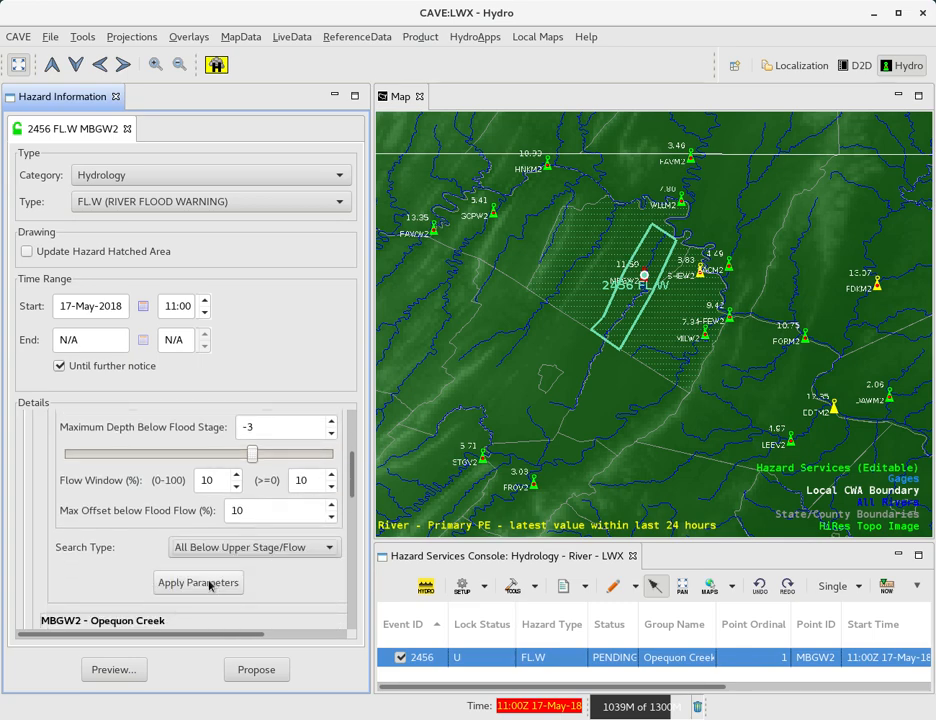
{"action": "scroll", "coordinate": [263, 547], "scroll_direction": "down", "scroll_amount": 10}
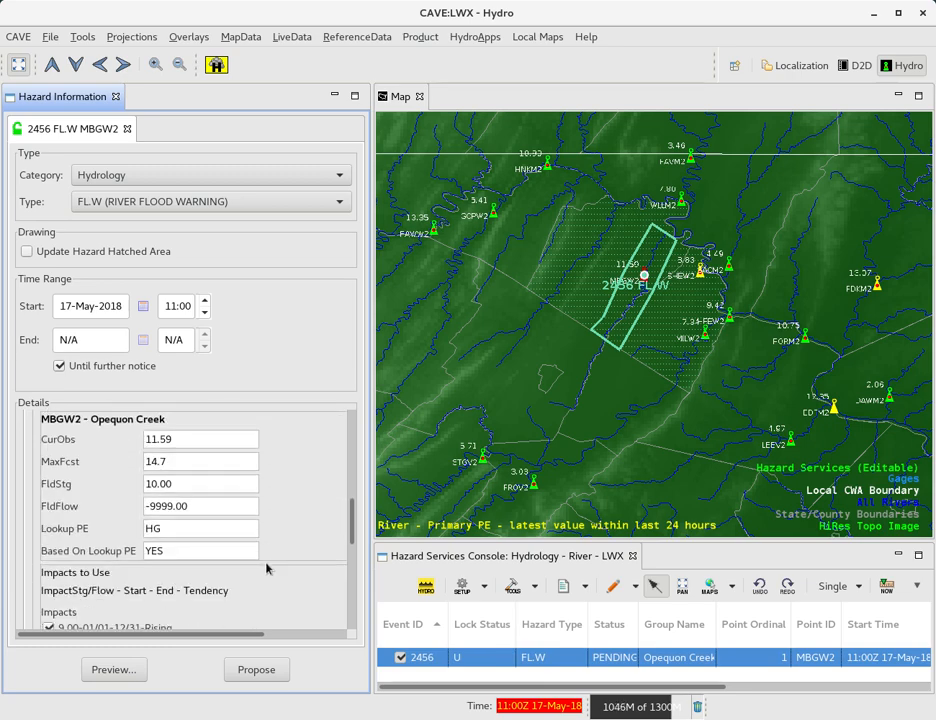
{"action": "scroll", "coordinate": [172, 556], "scroll_direction": "down", "scroll_amount": 2}
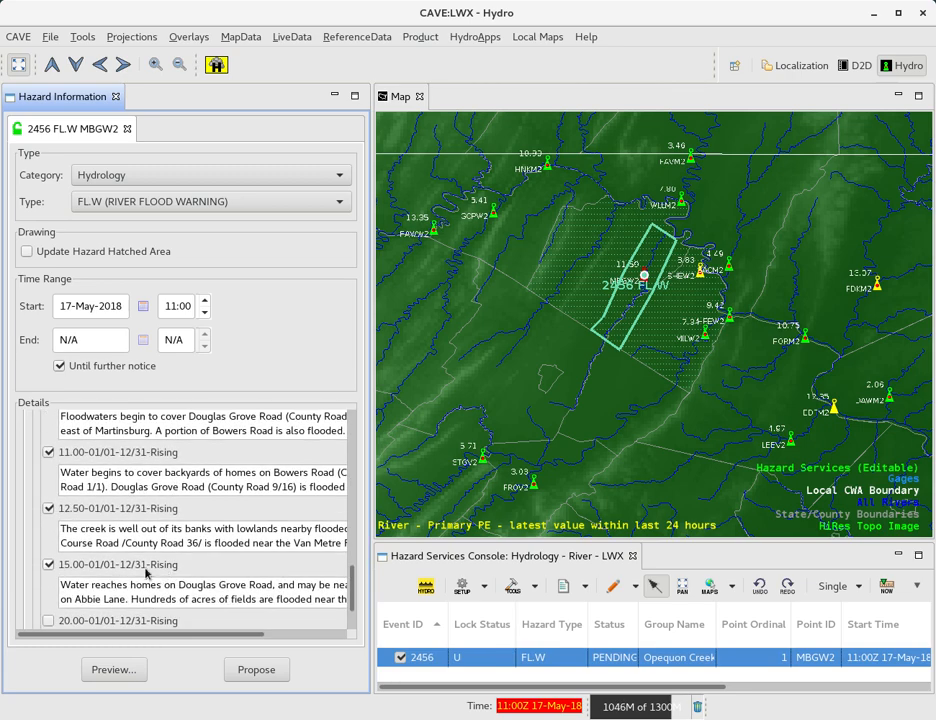
Restore the impacts search type to Closest in Stage/Flow Window, apply the parameters, and recheck the selected impacts
{"action": "scroll", "coordinate": [146, 571], "scroll_direction": "up", "scroll_amount": 10}
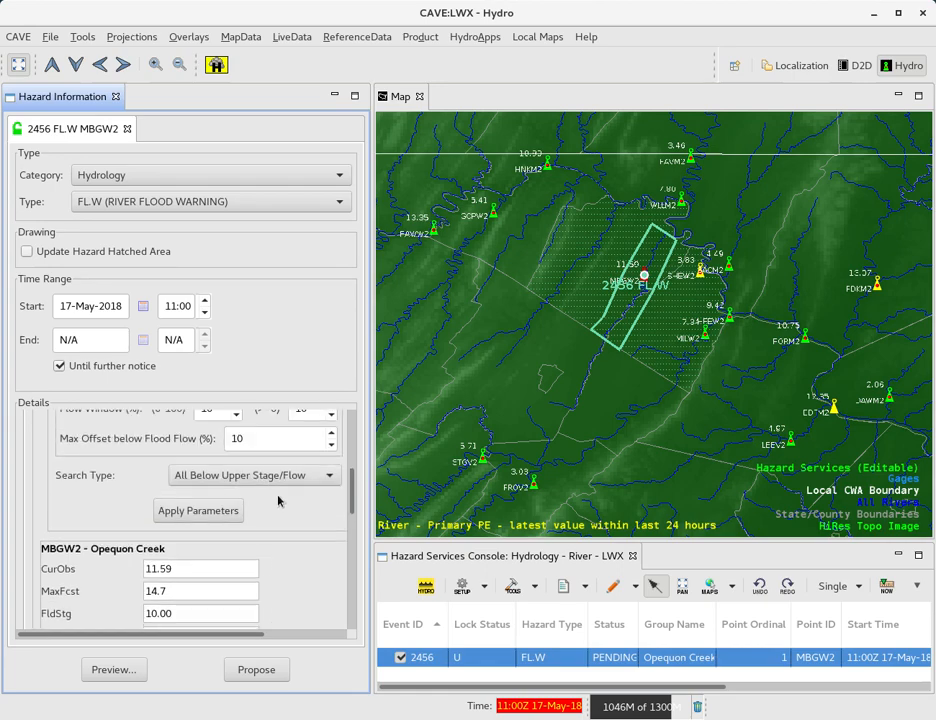
{"action": "scroll", "coordinate": [279, 500], "scroll_direction": "up", "scroll_amount": 2}
{"action": "left_click", "coordinate": [288, 520]}
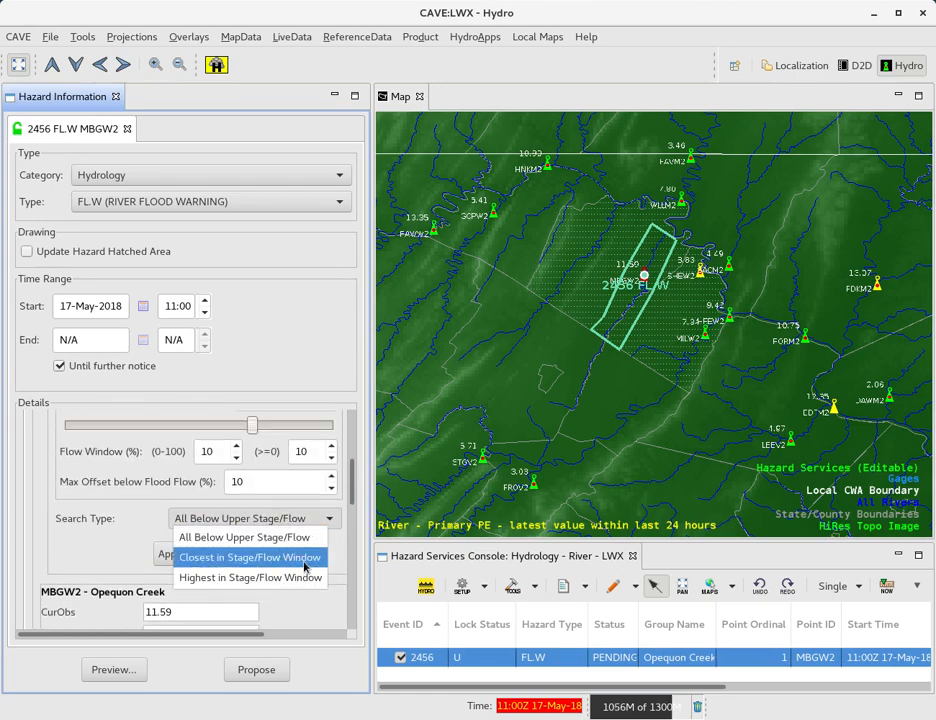
{"action": "left_click", "coordinate": [304, 567]}
{"action": "left_click", "coordinate": [234, 557]}
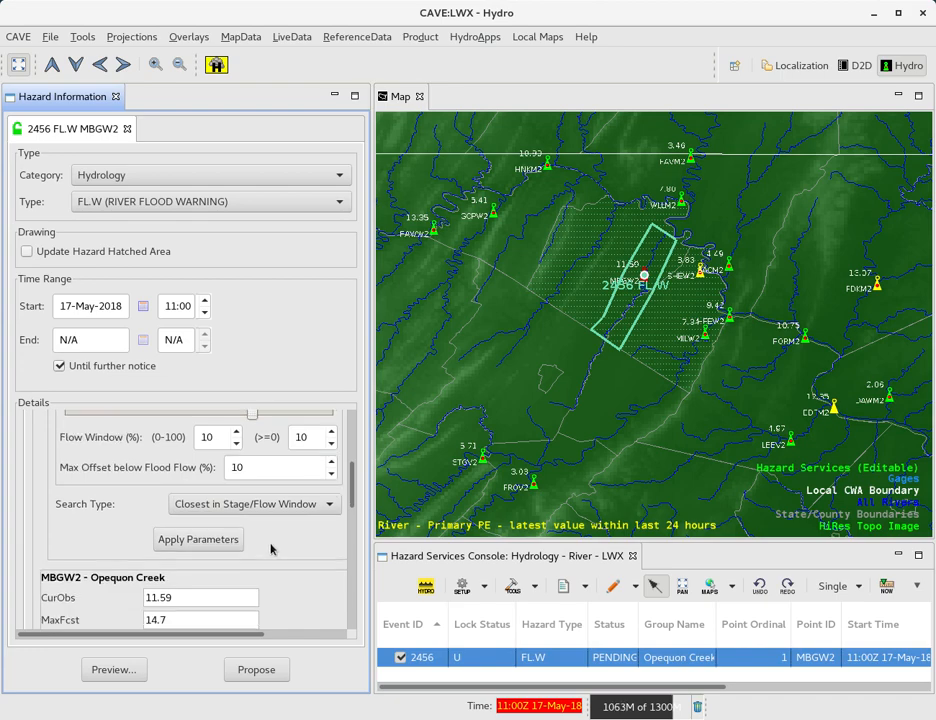
{"action": "scroll", "coordinate": [268, 546], "scroll_direction": "down", "scroll_amount": 10}
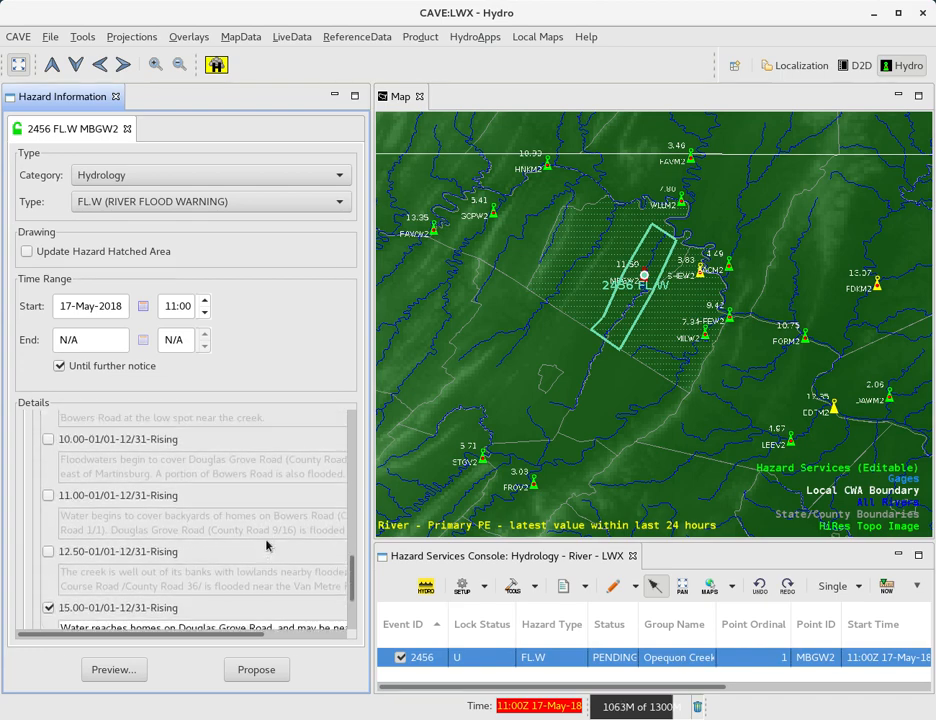
Collapse the Impacts Search Parameters and review the flood categories and rise, crest and fall times in Point Details
{"action": "scroll", "coordinate": [268, 546], "scroll_direction": "up", "scroll_amount": 10}
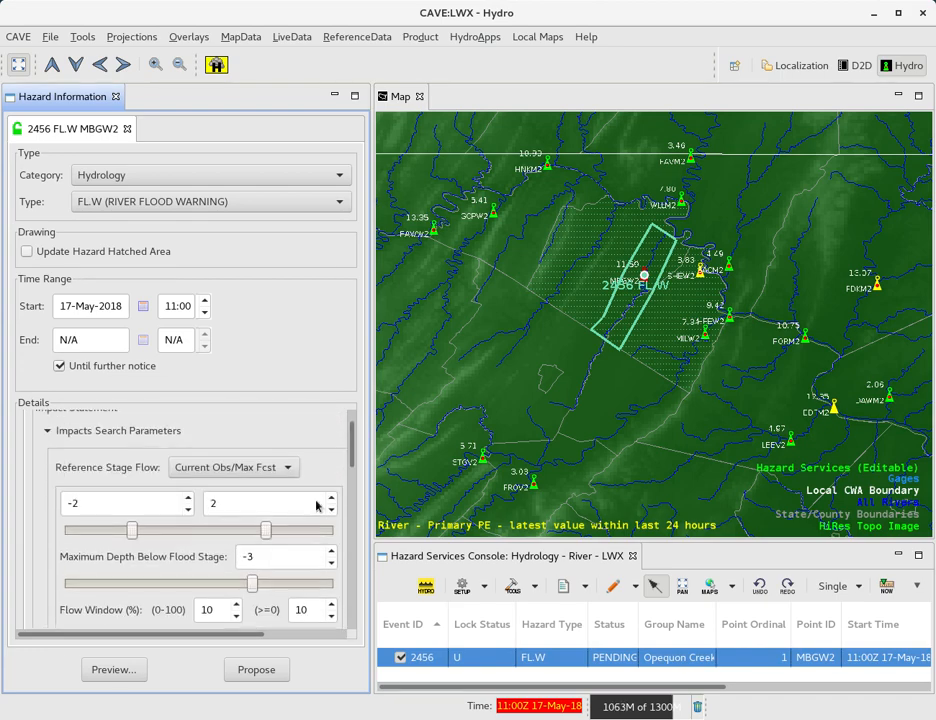
{"action": "scroll", "coordinate": [316, 507], "scroll_direction": "up", "scroll_amount": 2}
{"action": "left_click", "coordinate": [46, 477]}
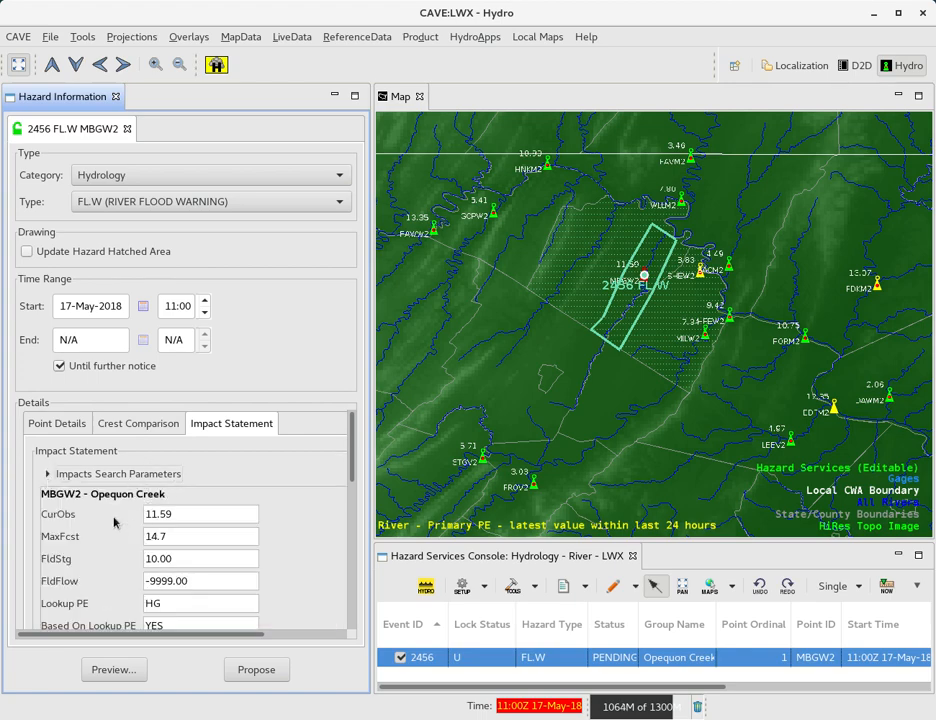
{"action": "left_click", "coordinate": [36, 423]}
{"action": "scroll", "coordinate": [78, 480], "scroll_direction": "down", "scroll_amount": 3}
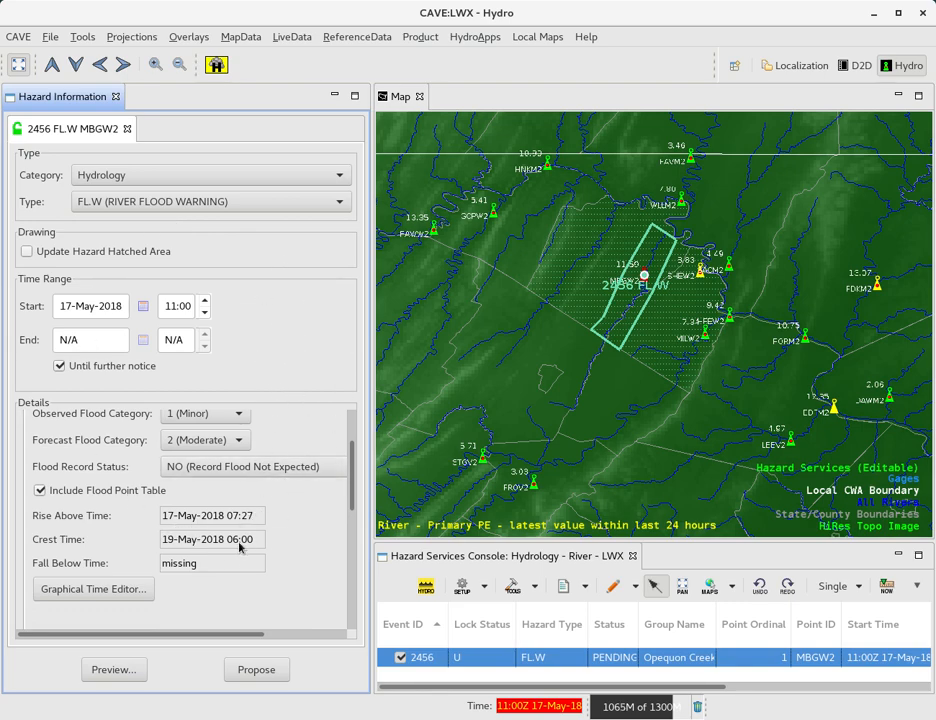
Preview the flood warning product, adding "Do not drive through flooded areas" to its calls to action
{"action": "left_click", "coordinate": [118, 670]}
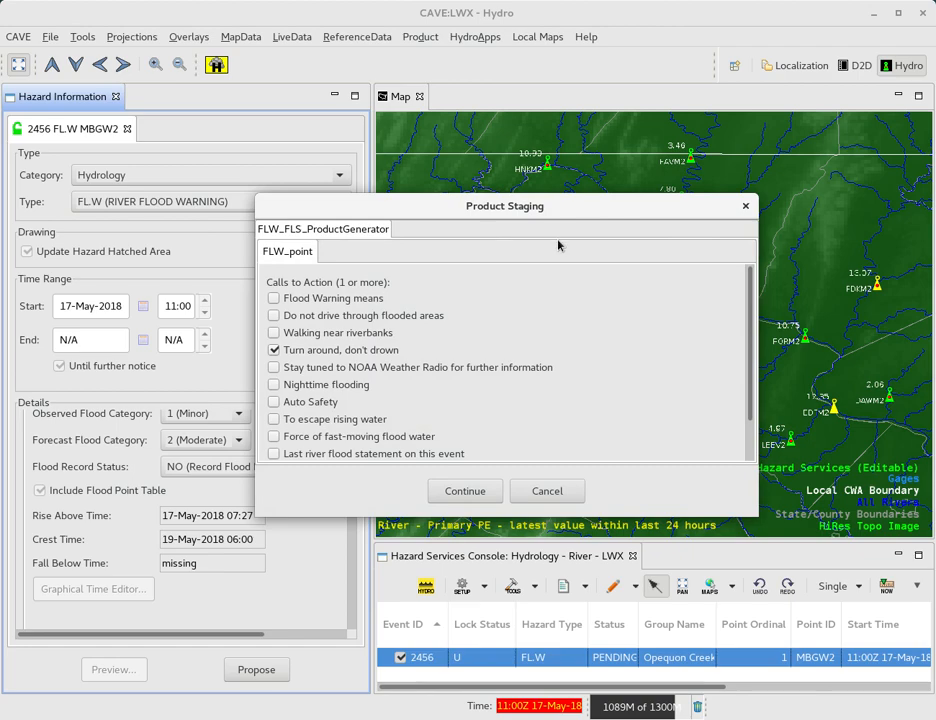
{"action": "left_click", "coordinate": [274, 316]}
{"action": "left_click", "coordinate": [485, 493]}
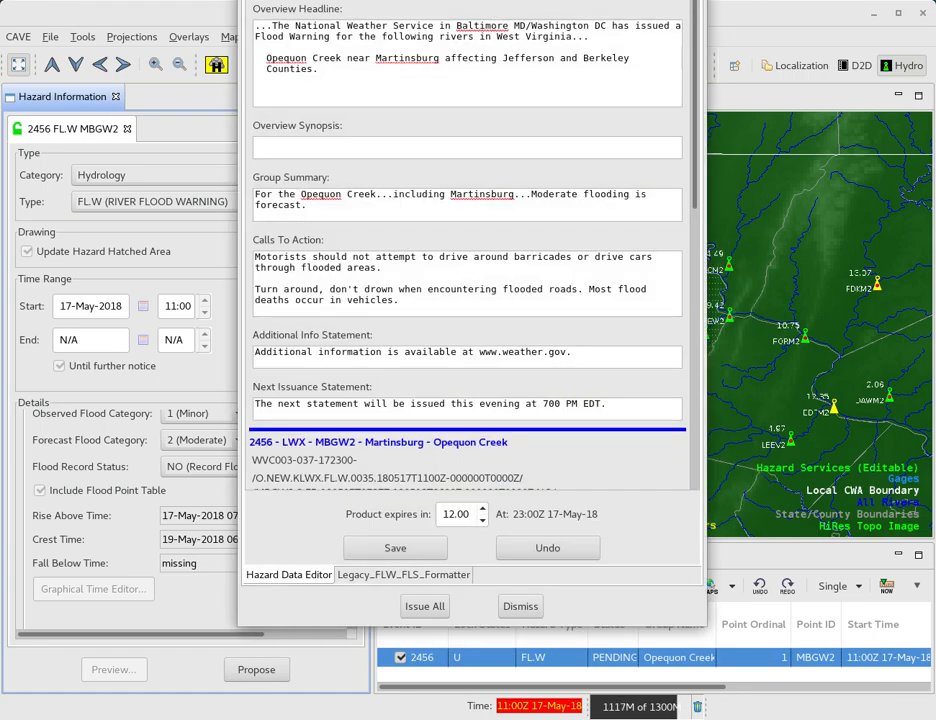
Move the Product Editor fully into view and append "test" to the end of the Overview Headline
{"action": "left_click_drag", "start_coordinate": [505, 0], "coordinate": [389, 21]}
{"action": "left_click", "coordinate": [140, 49]}
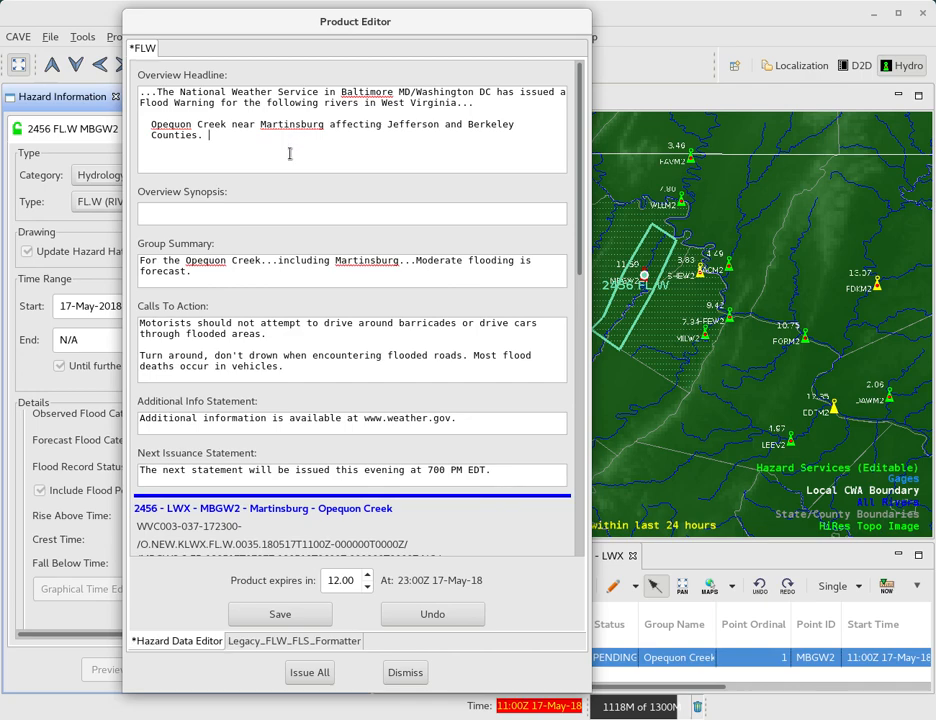
{"action": "type", "text": "test"}
Examine the product's bullets and Flood Point Table, and adjust the product expiration time down and back to 12.00
{"action": "scroll", "coordinate": [380, 398], "scroll_direction": "down", "scroll_amount": 2}
{"action": "scroll", "coordinate": [380, 398], "scroll_direction": "down", "scroll_amount": 4}
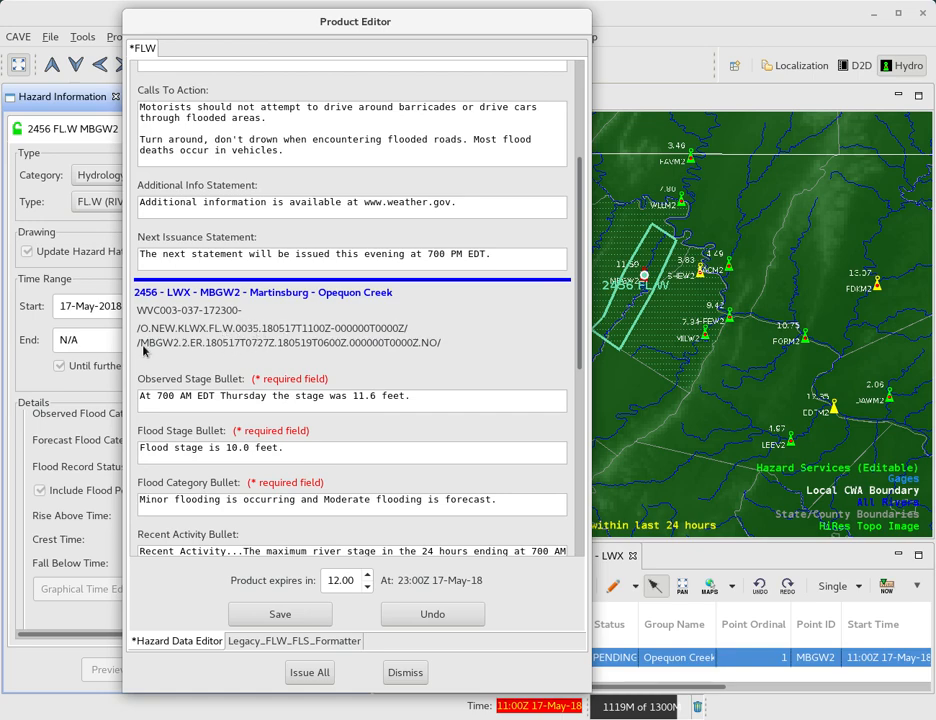
{"action": "scroll", "coordinate": [172, 349], "scroll_direction": "down", "scroll_amount": 8}
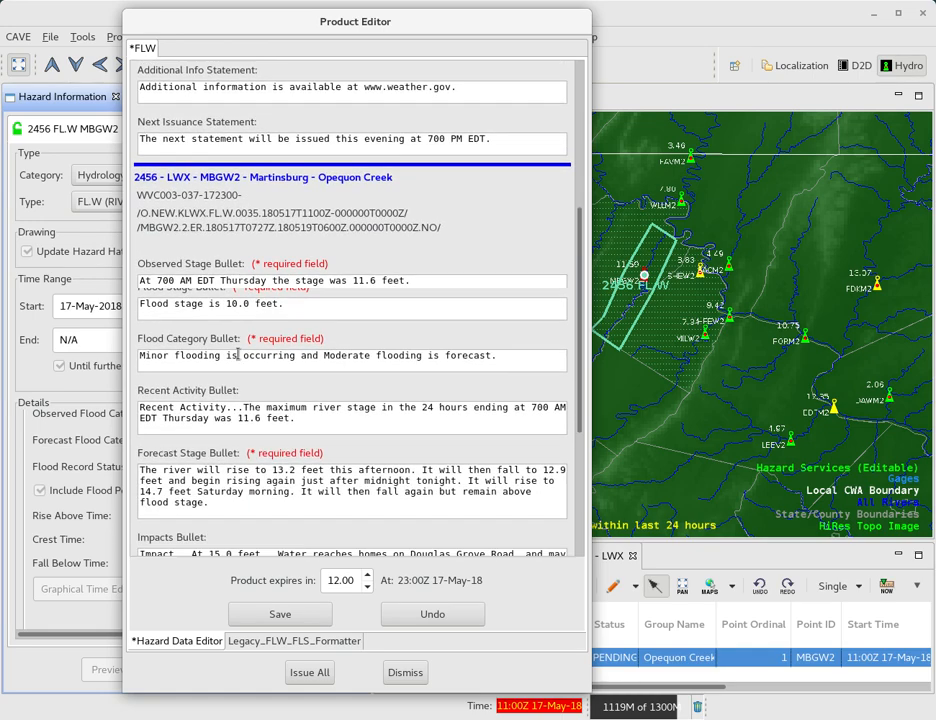
{"action": "scroll", "coordinate": [278, 259], "scroll_direction": "down", "scroll_amount": 2}
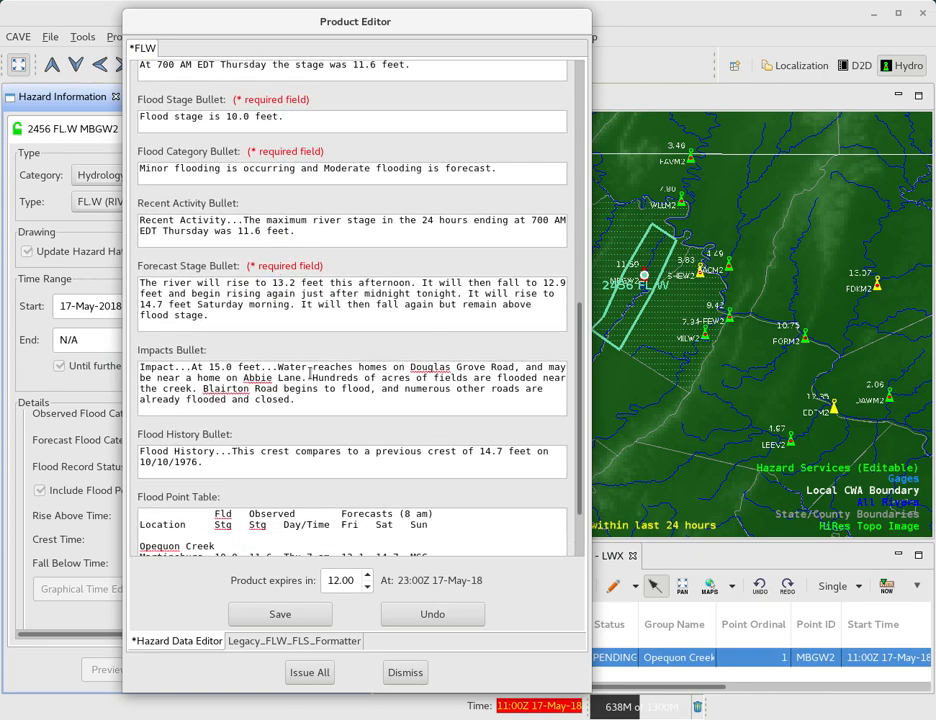
{"action": "scroll", "coordinate": [310, 372], "scroll_direction": "down", "scroll_amount": 2}
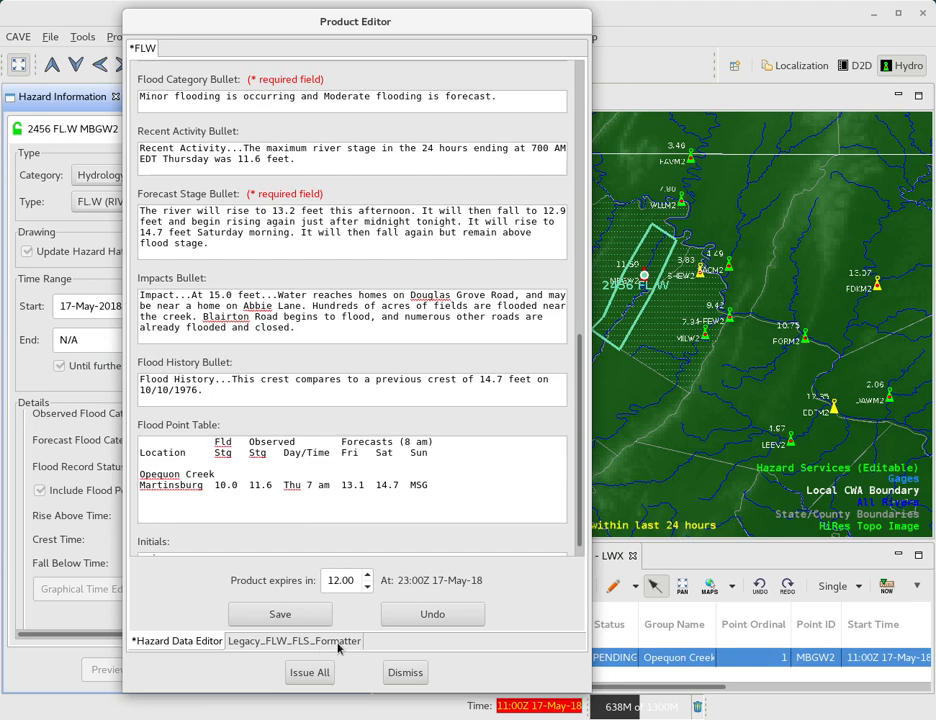
{"action": "left_click", "coordinate": [368, 586]}
{"action": "left_click", "coordinate": [368, 575]}
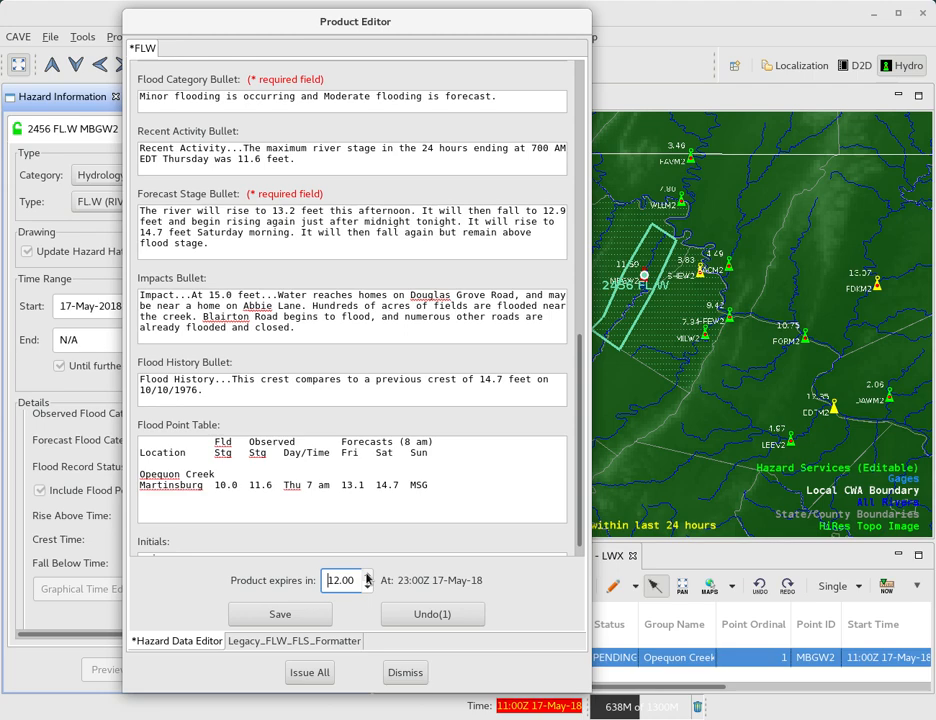
Review the Legacy_FLW_FLS_Formatter text, highlighting the moderate flooding forecast and the "14.7 feet Saturday morning" crest
{"action": "left_click", "coordinate": [260, 641]}
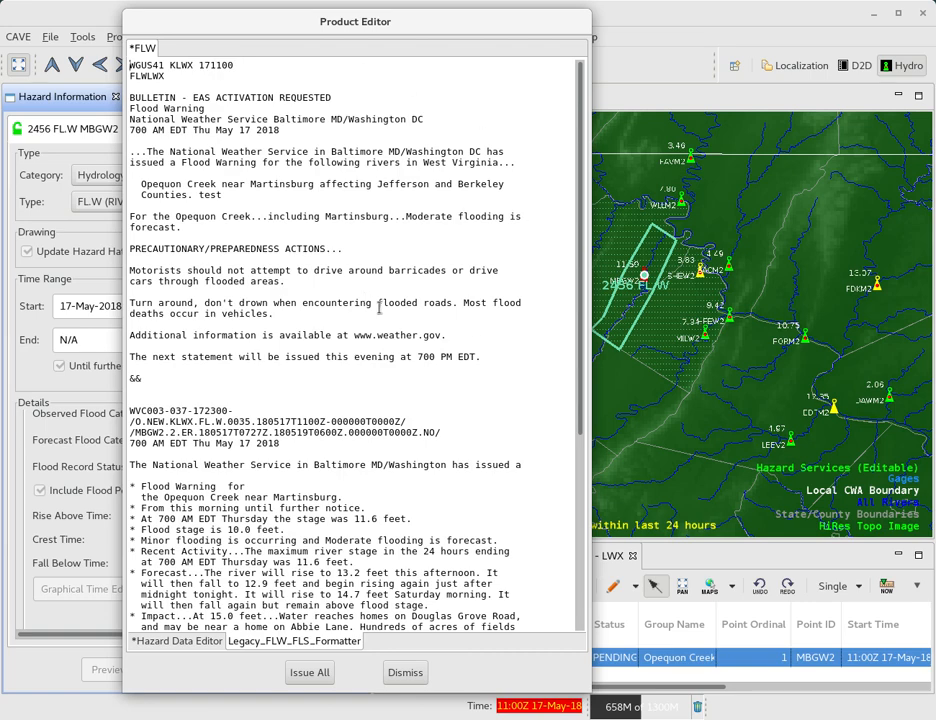
{"action": "scroll", "coordinate": [310, 216], "scroll_direction": "down", "scroll_amount": 9}
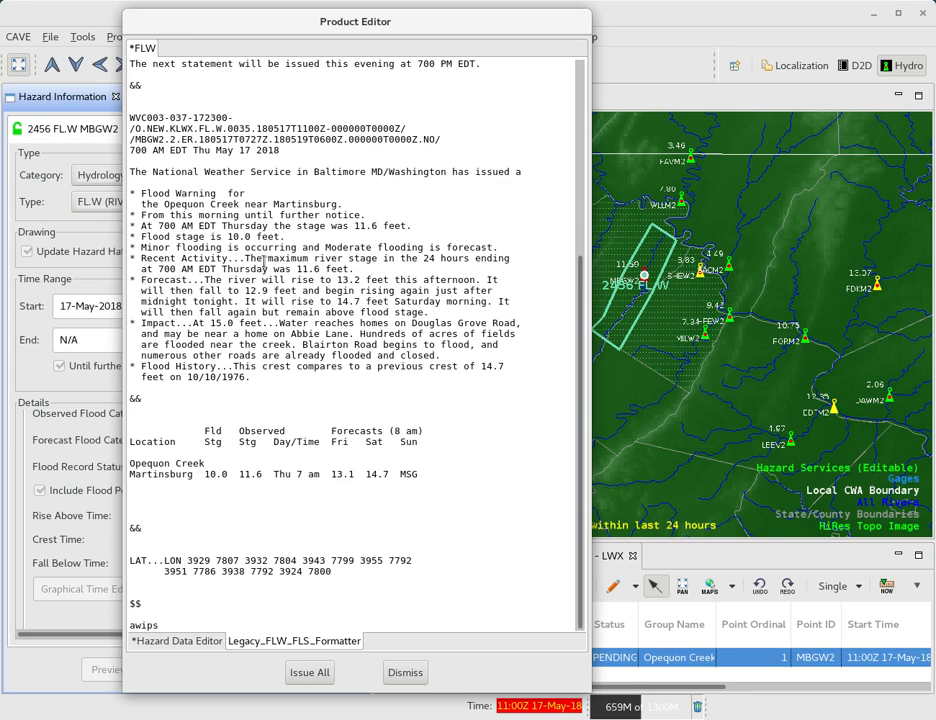
{"action": "left_click_drag", "start_coordinate": [141, 247], "coordinate": [487, 247]}
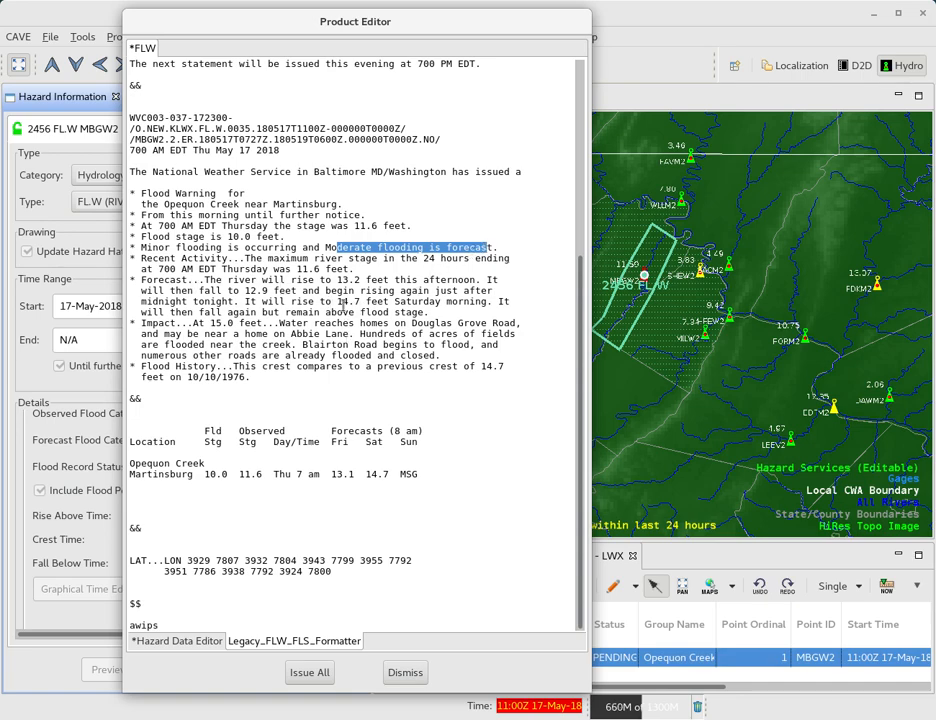
{"action": "left_click_drag", "start_coordinate": [336, 300], "coordinate": [488, 305]}
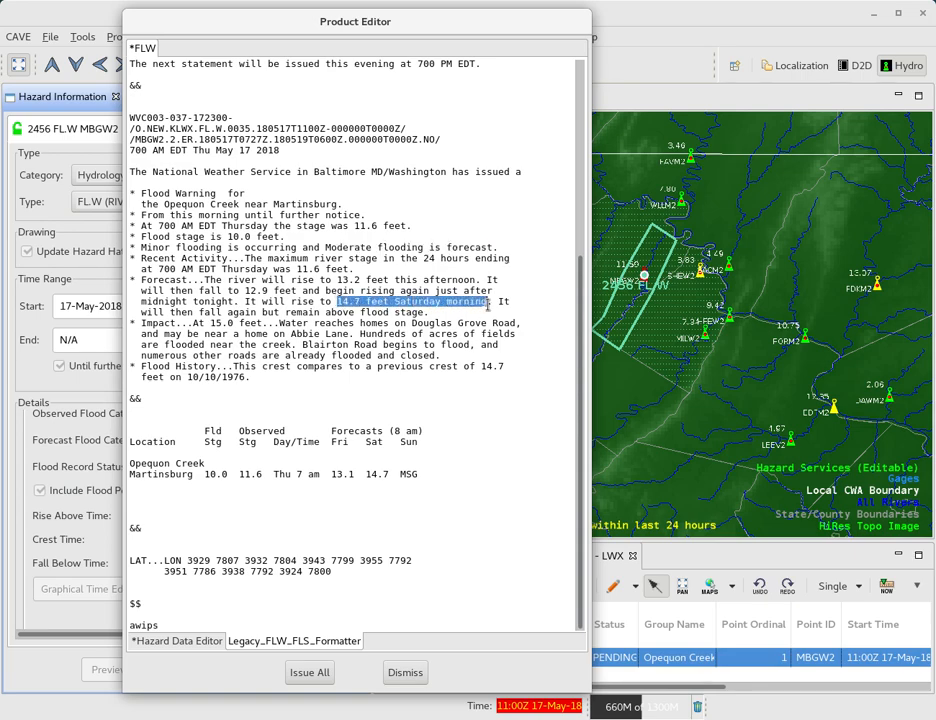
Review the Impact and Flood History bullets of the warning text, highlighting each one in turn
{"action": "left_click", "coordinate": [141, 323]}
{"action": "left_click_drag", "start_coordinate": [141, 323], "coordinate": [459, 355]}
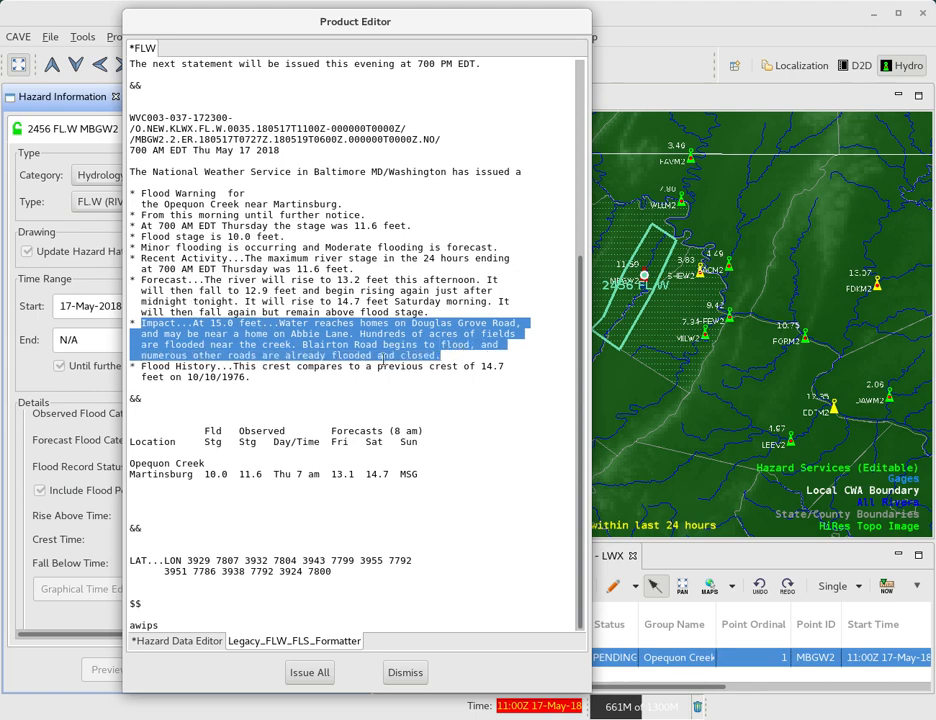
{"action": "left_click", "coordinate": [394, 353]}
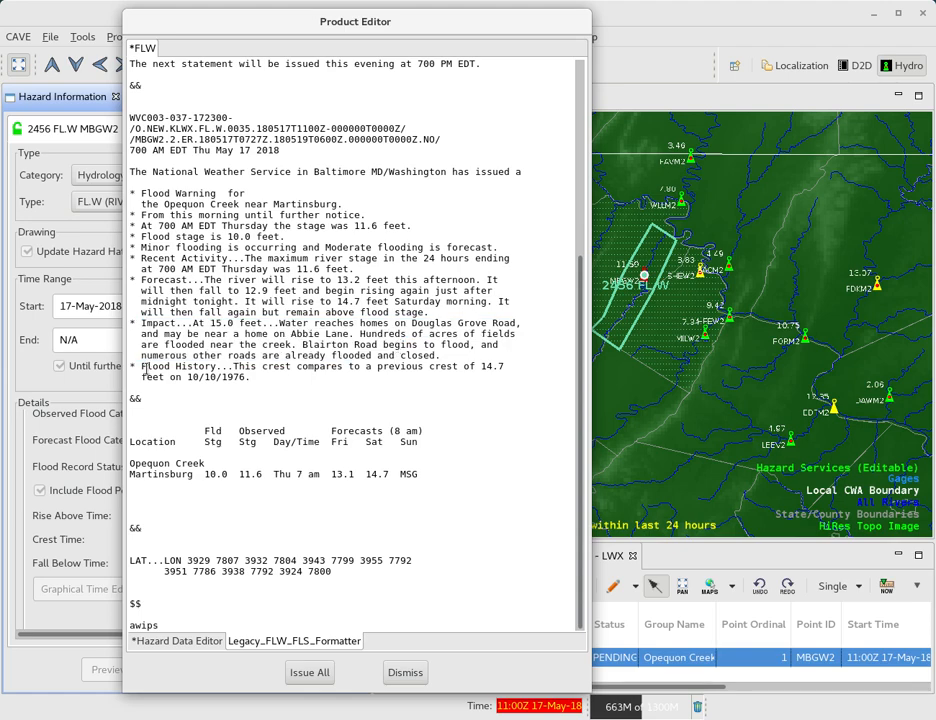
{"action": "left_click_drag", "start_coordinate": [142, 368], "coordinate": [254, 377]}
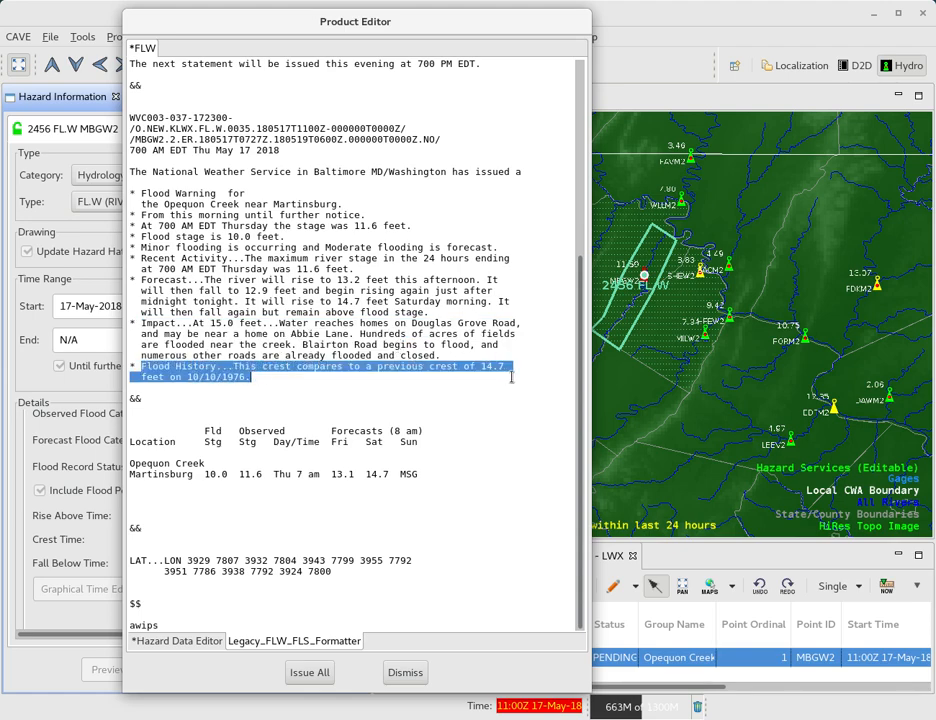
{"action": "left_click", "coordinate": [272, 379]}
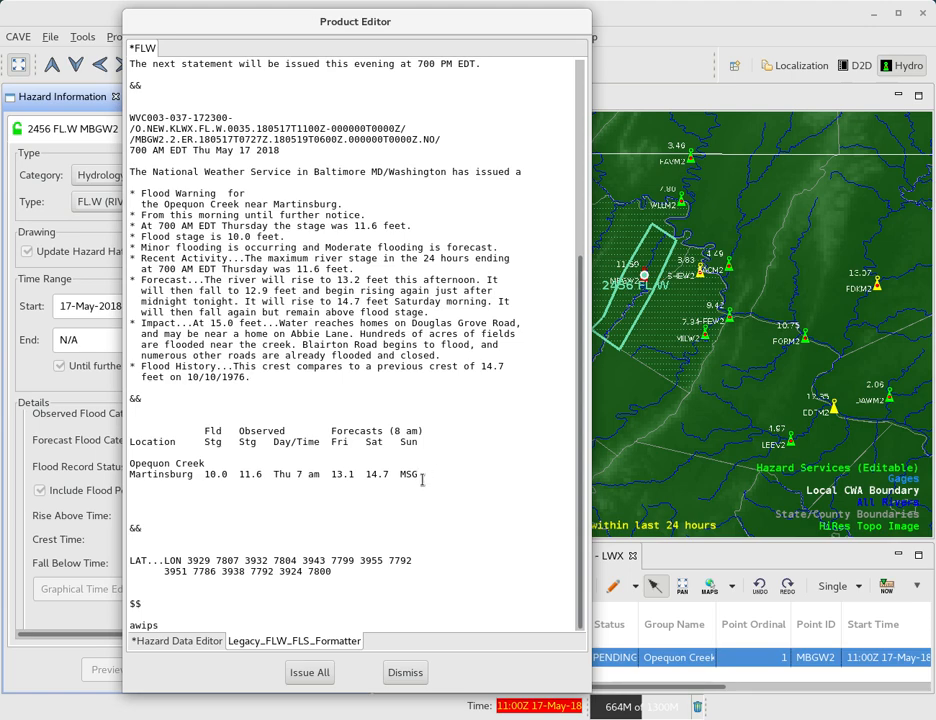
Issue the 2456 FL.W hazard event, confirm the issuance, and narrow the Hazard Information pane to widen the map
{"action": "left_click", "coordinate": [308, 673]}
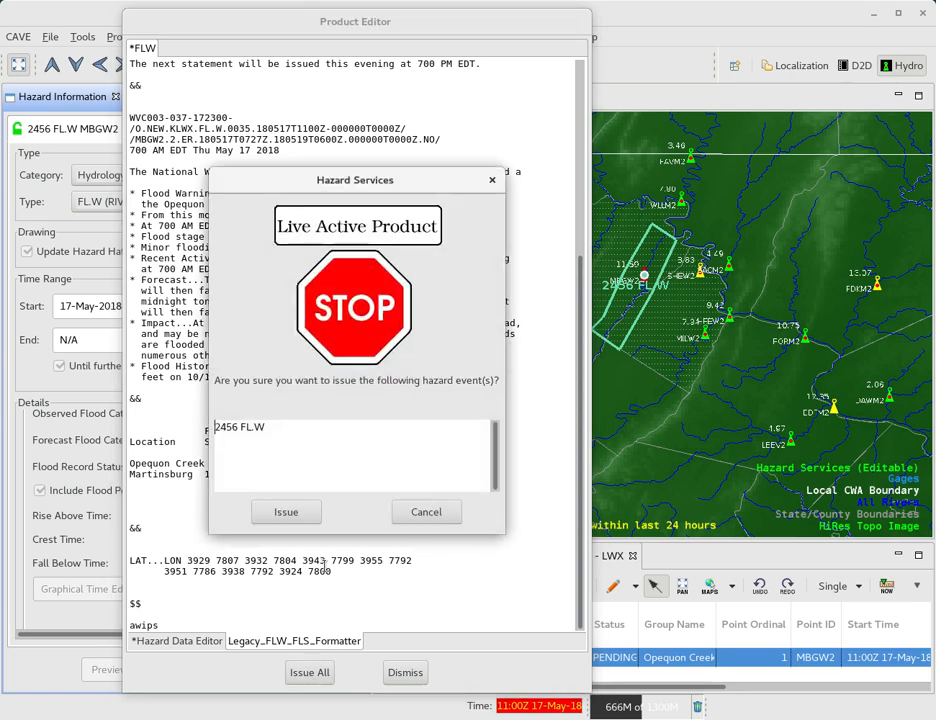
{"action": "left_click", "coordinate": [287, 512]}
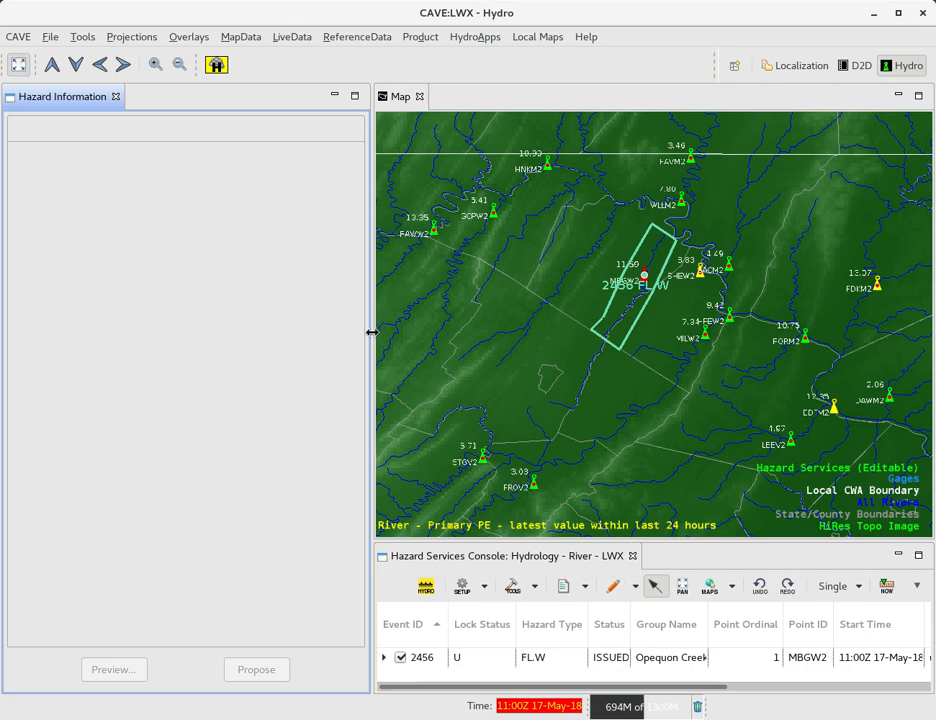
{"action": "left_click_drag", "start_coordinate": [371, 332], "coordinate": [292, 333]}
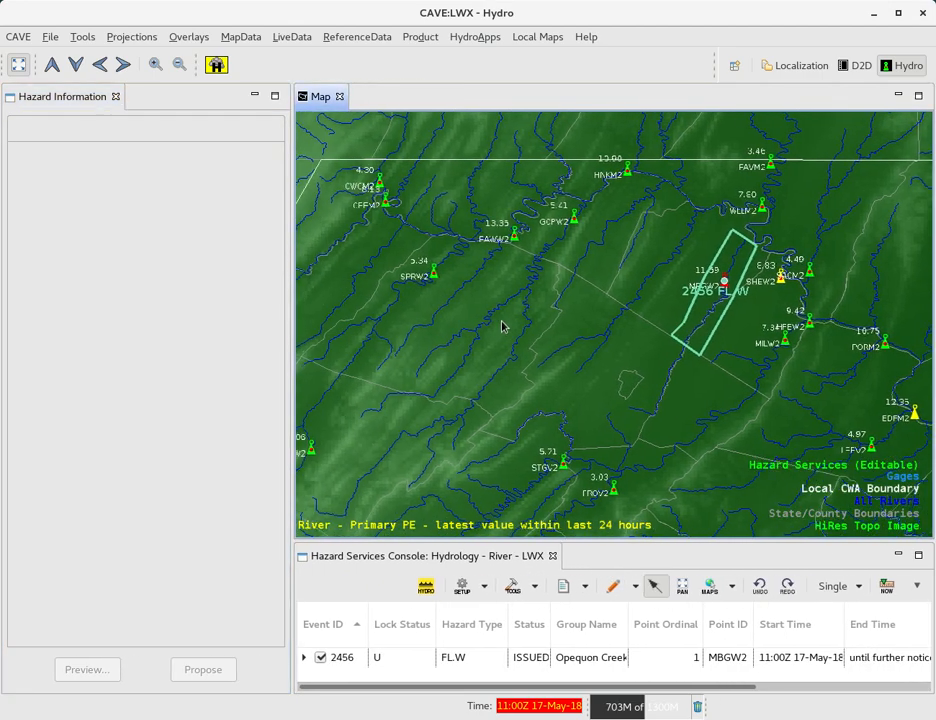
Locate the MOFW2 gage southwest of the issued warning on the map and open its full Timeseries
{"action": "left_click_drag", "start_coordinate": [502, 326], "coordinate": [589, 286]}
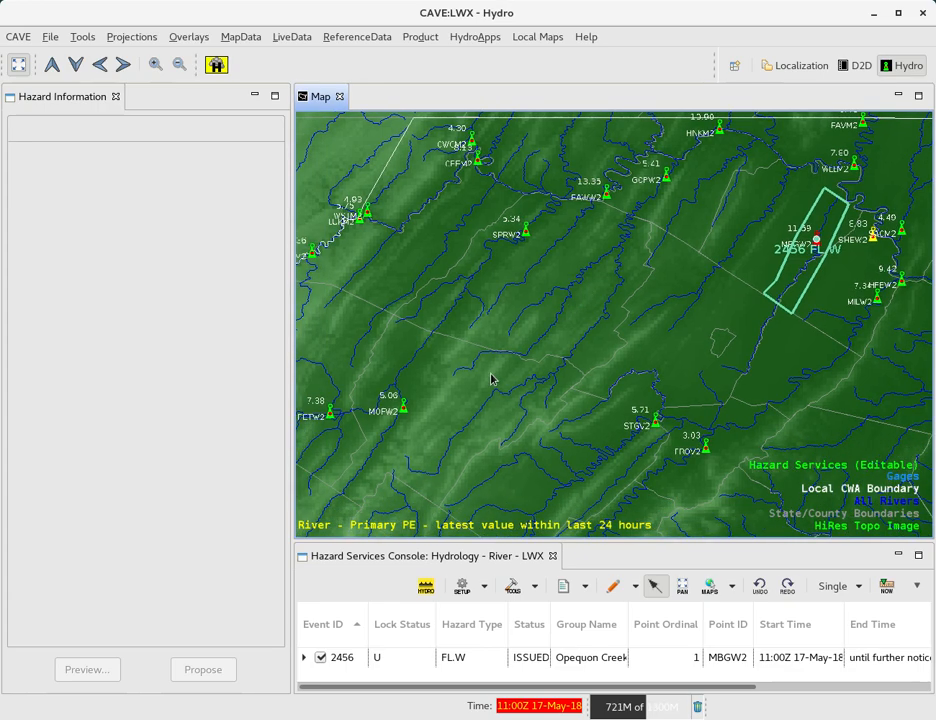
{"action": "left_click_drag", "start_coordinate": [491, 379], "coordinate": [536, 357]}
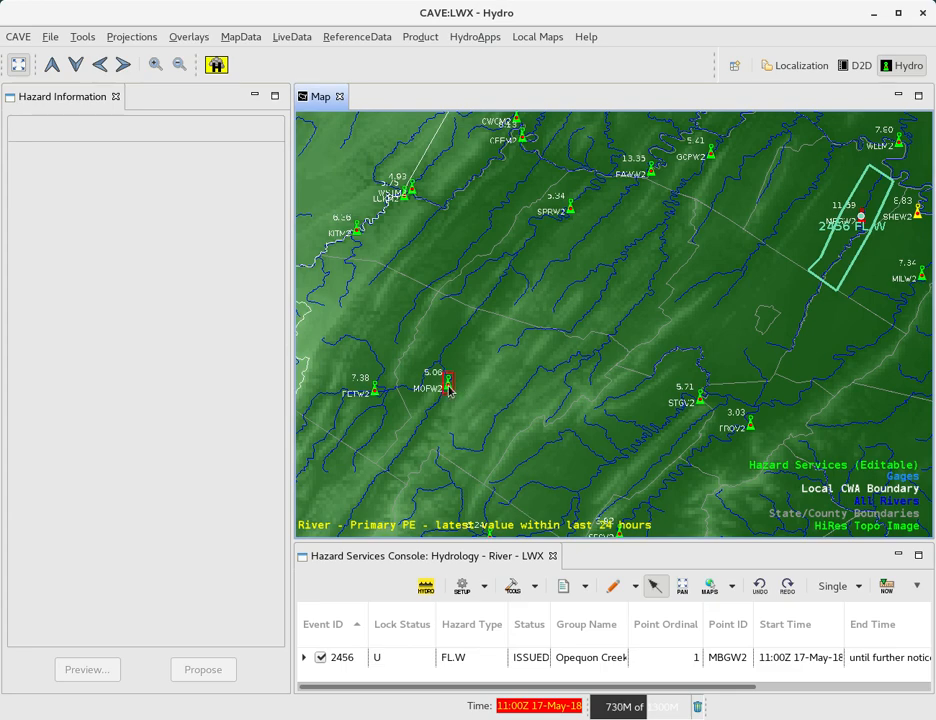
{"action": "scroll", "coordinate": [448, 390], "scroll_direction": "up", "scroll_amount": 2}
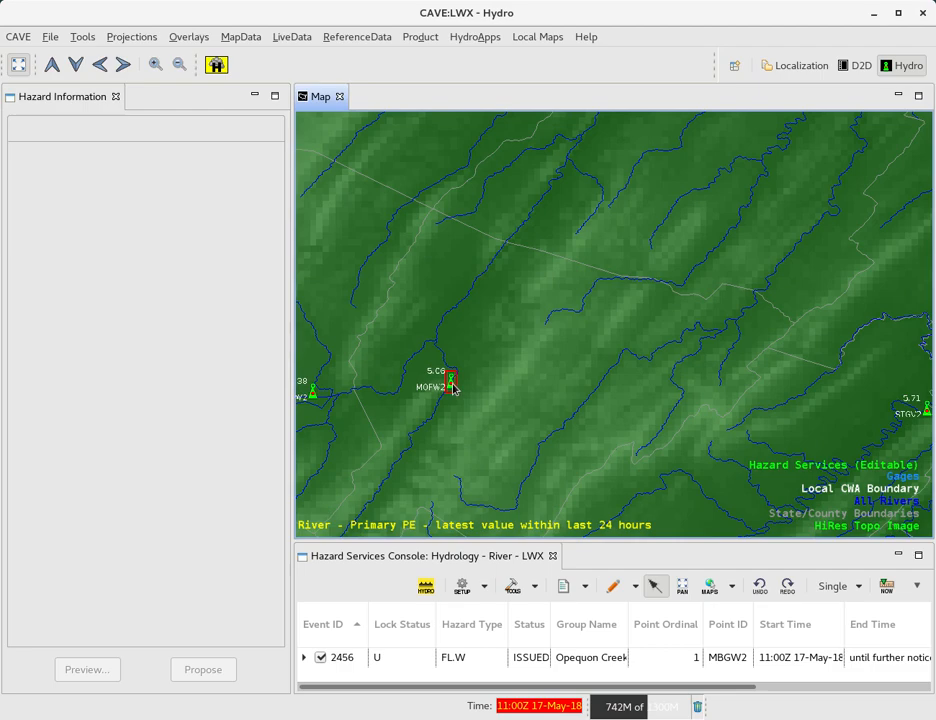
{"action": "right_click", "coordinate": [452, 385]}
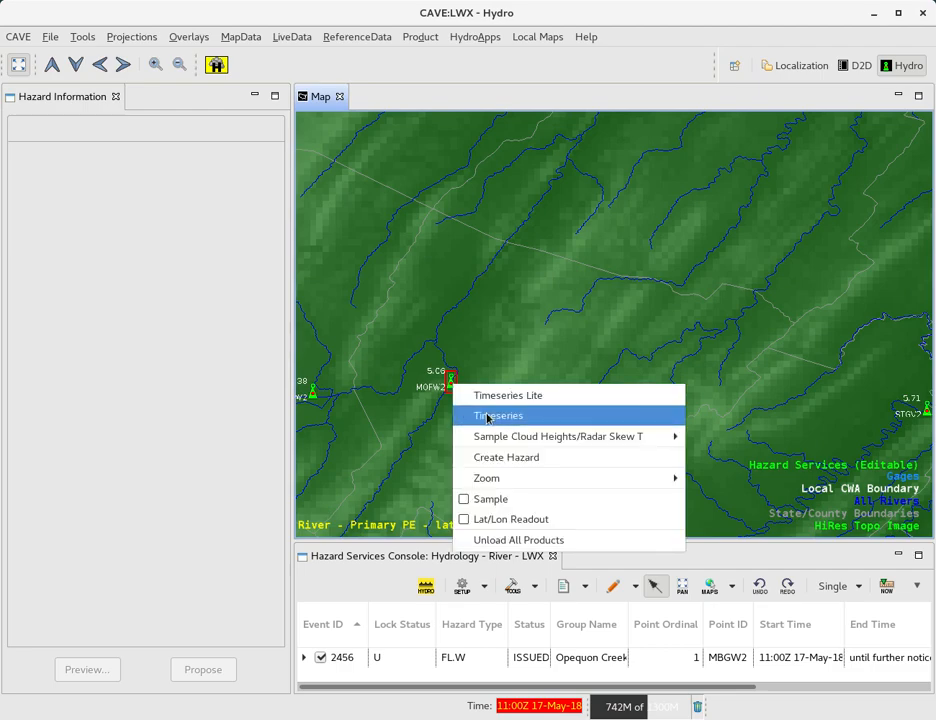
{"action": "left_click", "coordinate": [487, 416]}
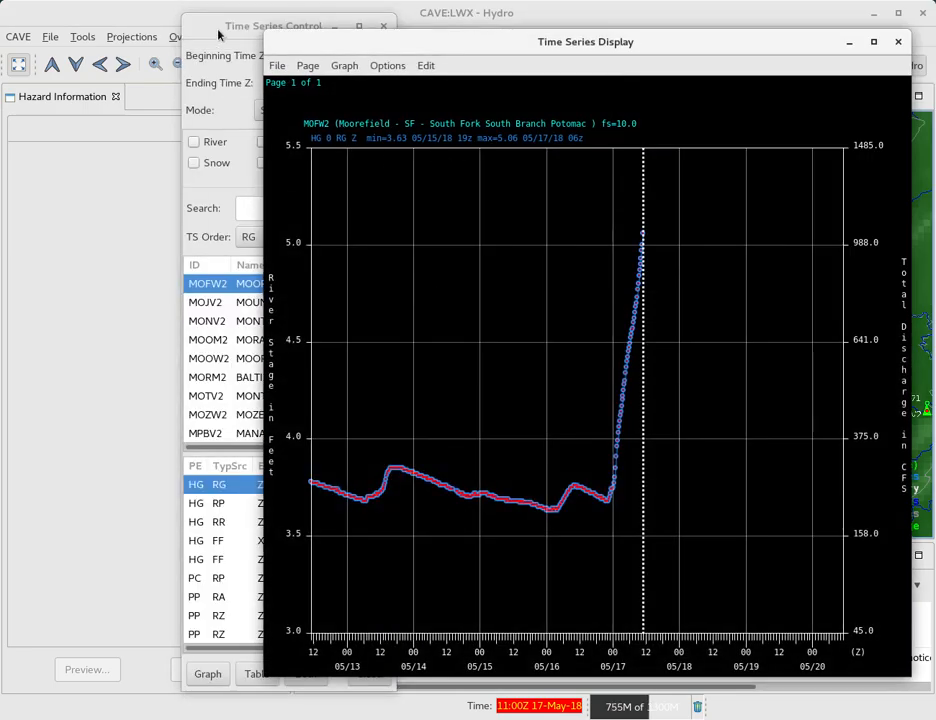
Graph MOFW2's HG FF Z forecast together with its HG RG Z observations, and close both time series windows after viewing
{"action": "left_click_drag", "start_coordinate": [219, 35], "coordinate": [90, 42]}
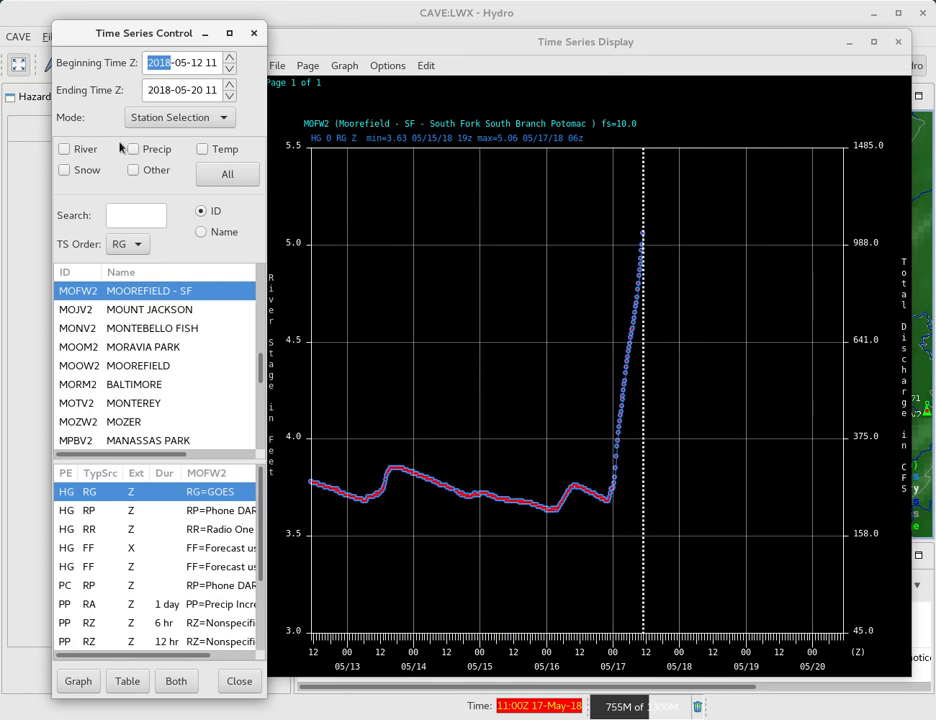
{"action": "left_click", "coordinate": [130, 566], "text": "ctrl"}
{"action": "left_click", "coordinate": [77, 681]}
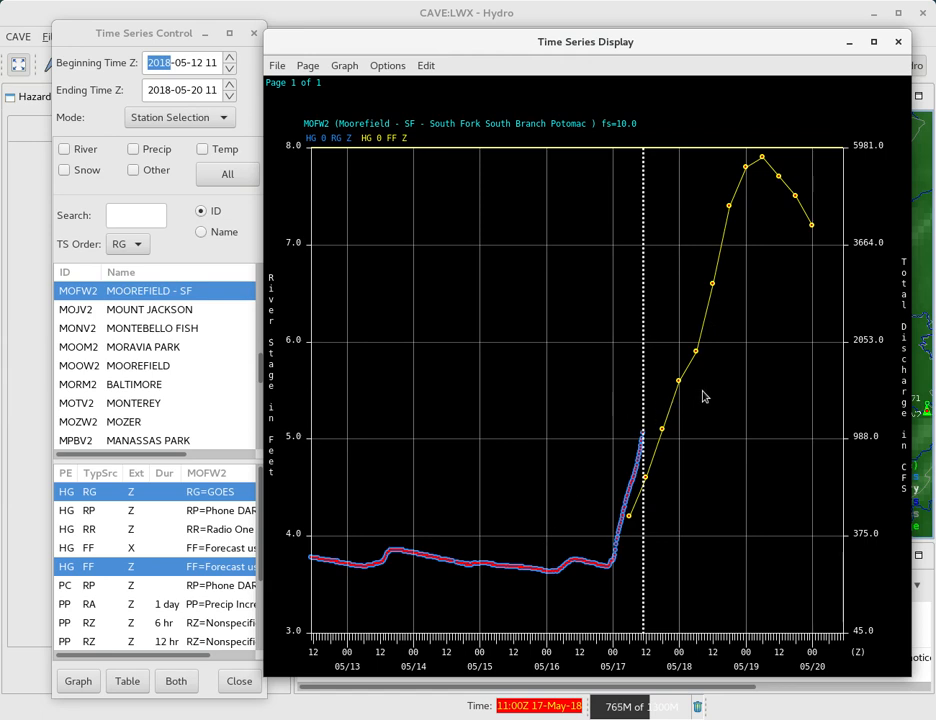
{"action": "left_click", "coordinate": [898, 43]}
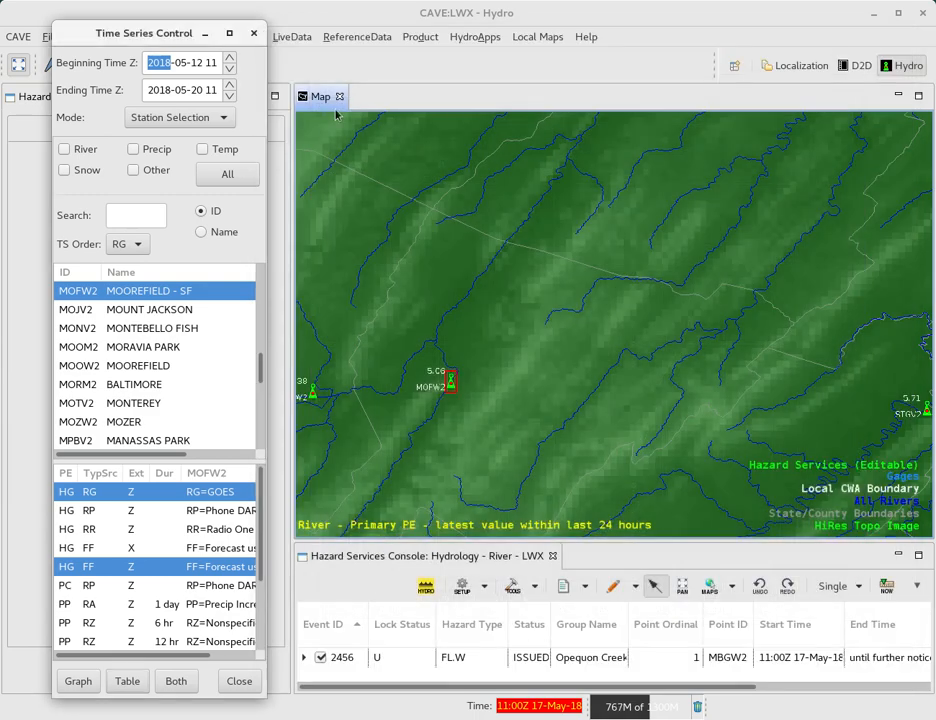
{"action": "left_click", "coordinate": [254, 34]}
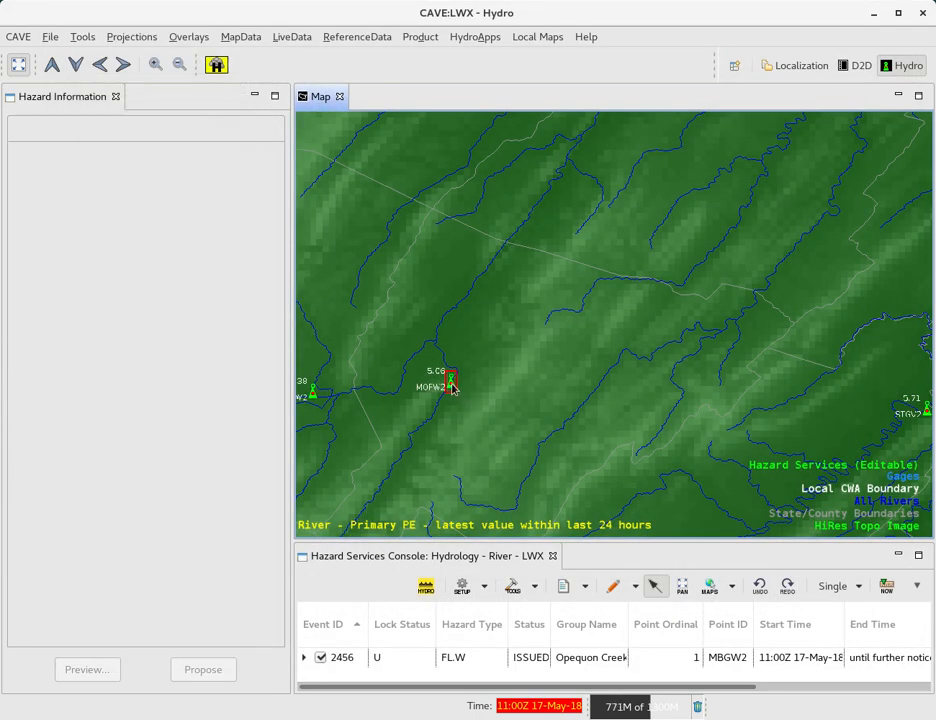
Try to create a hazard for MOFW2 by running the Flood Recommender without points below advisory
{"action": "right_click", "coordinate": [451, 388]}
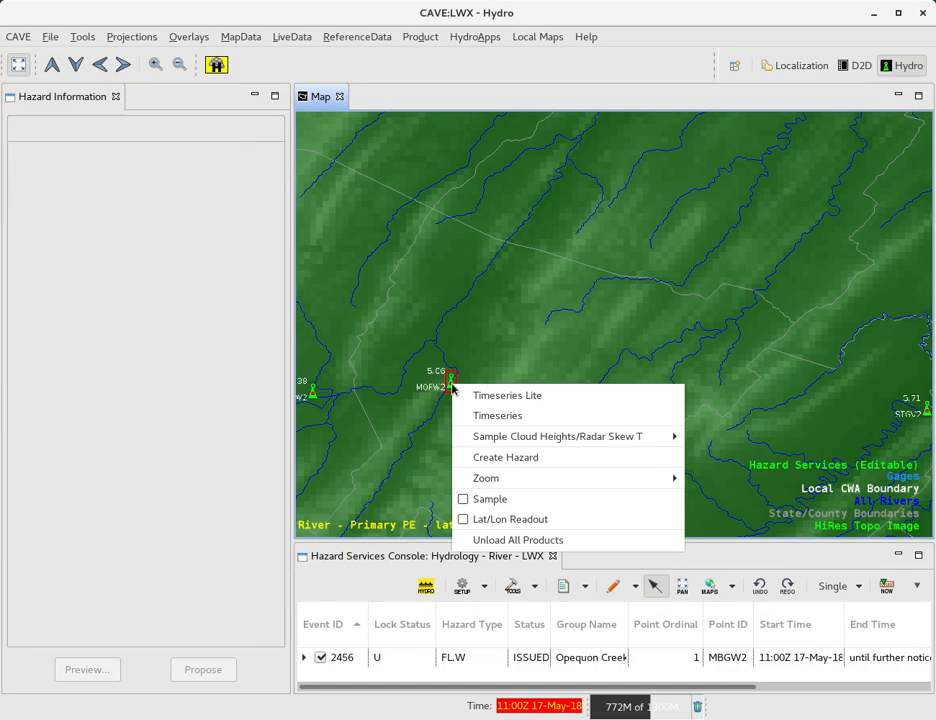
{"action": "left_click", "coordinate": [560, 460]}
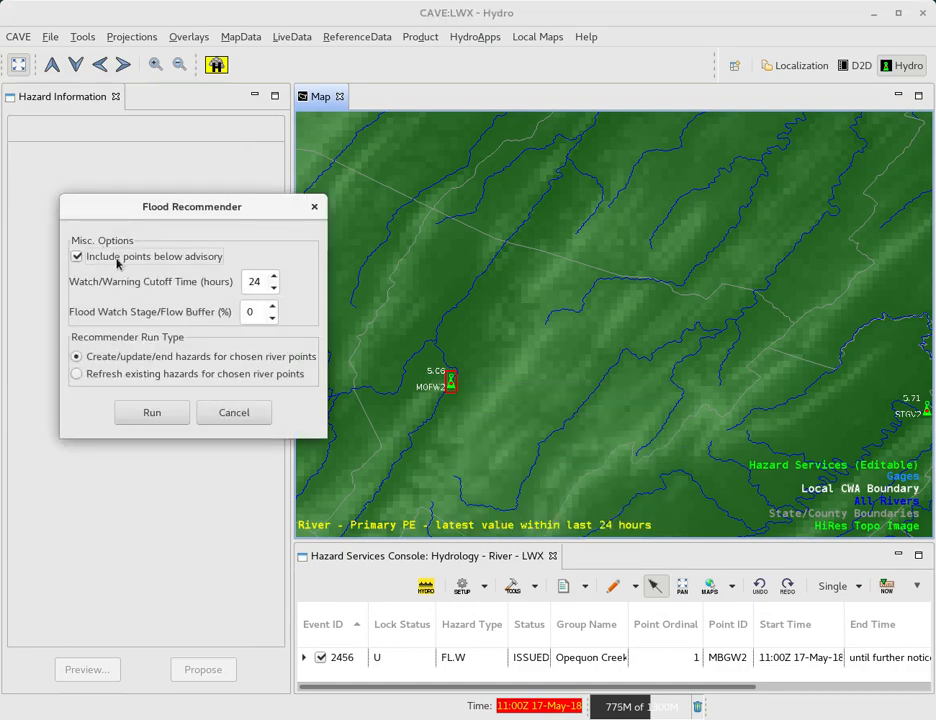
{"action": "left_click", "coordinate": [77, 257]}
{"action": "left_click", "coordinate": [152, 412]}
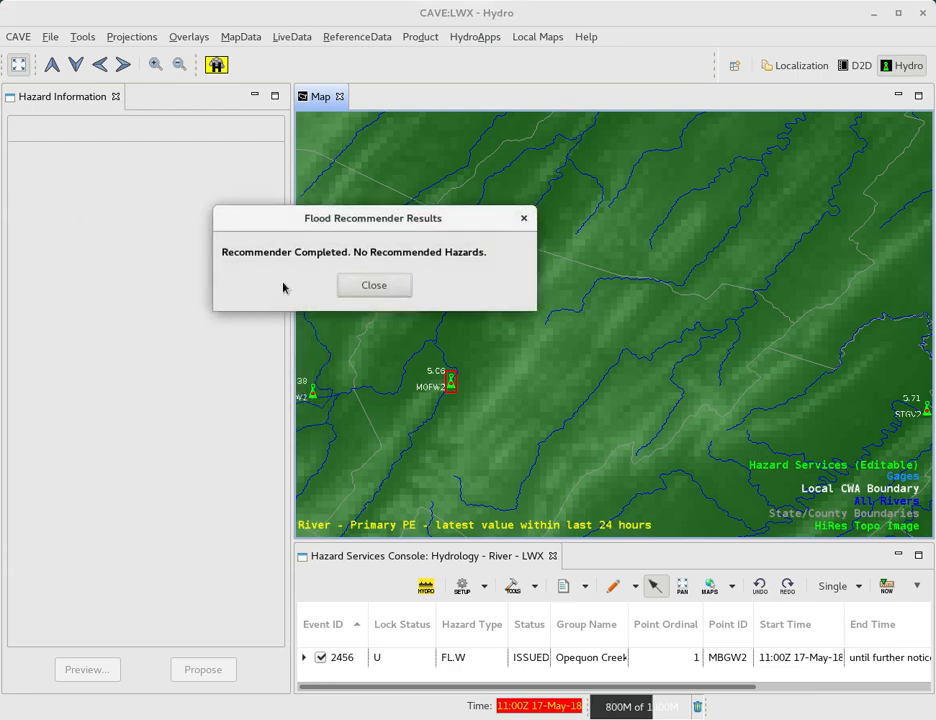
{"action": "left_click", "coordinate": [391, 290]}
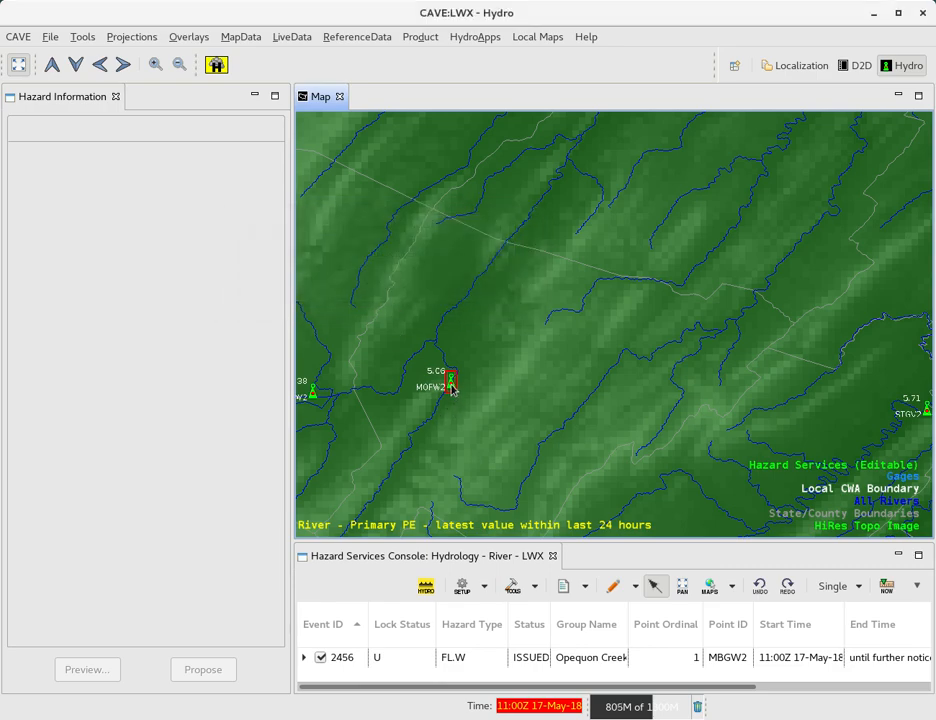
Create a hazard for MOFW2 with the Flood Recommender including points below advisory, and change its type to FL.Y (RIVER FLOOD ADVISORY)
{"action": "right_click", "coordinate": [451, 389]}
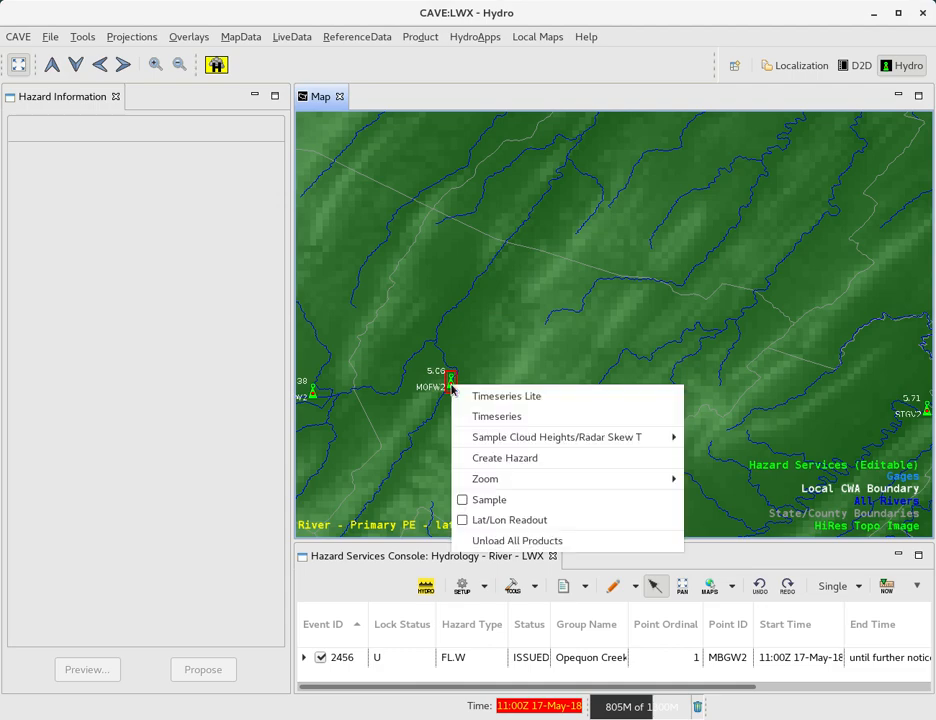
{"action": "left_click", "coordinate": [548, 462]}
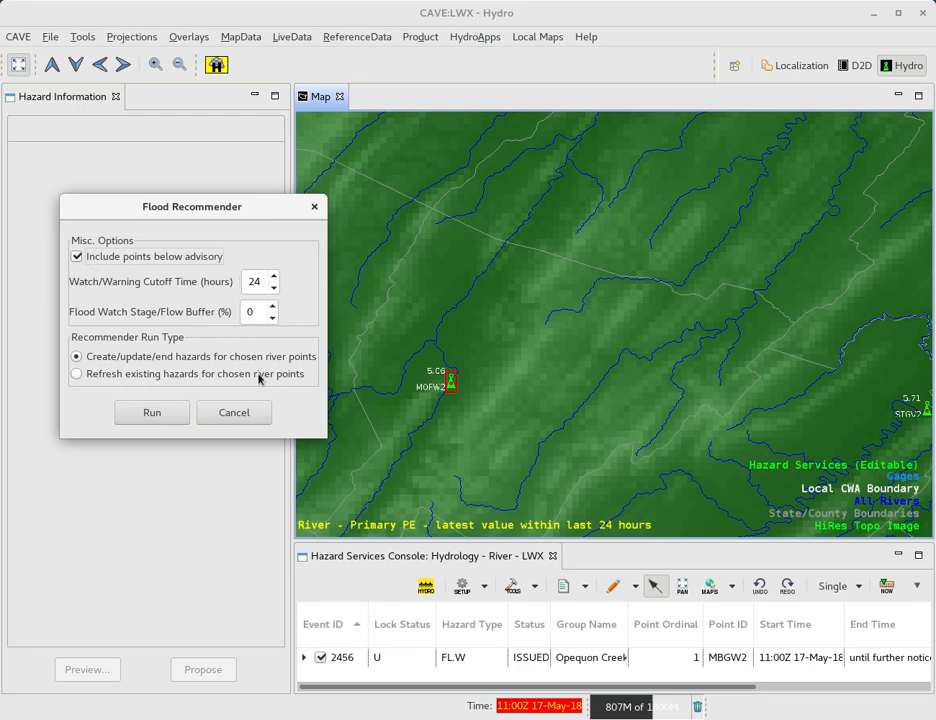
{"action": "left_click", "coordinate": [163, 413]}
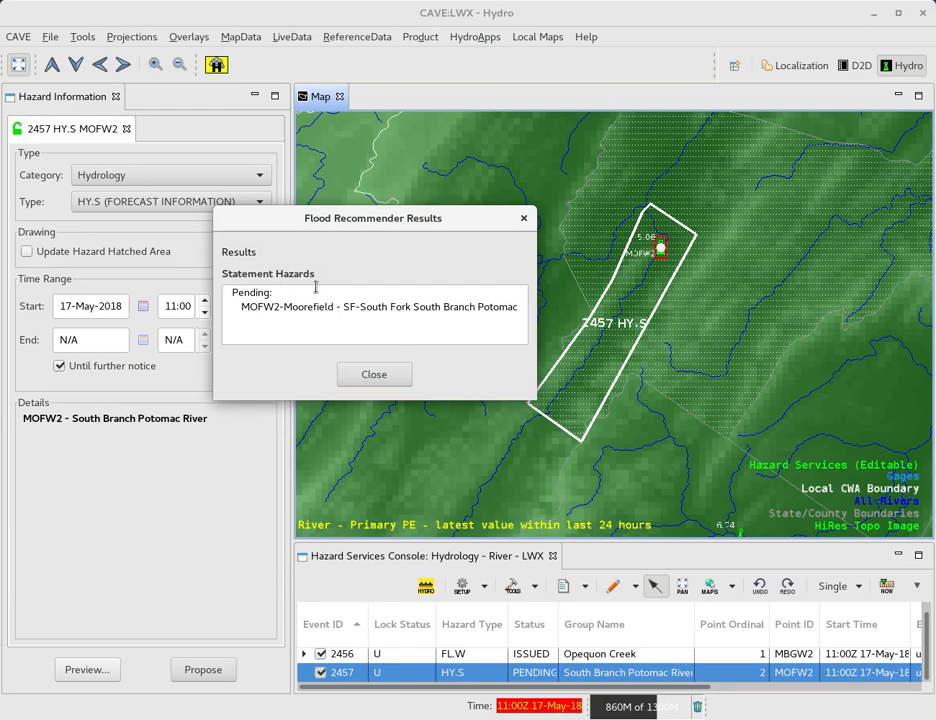
{"action": "left_click", "coordinate": [380, 376]}
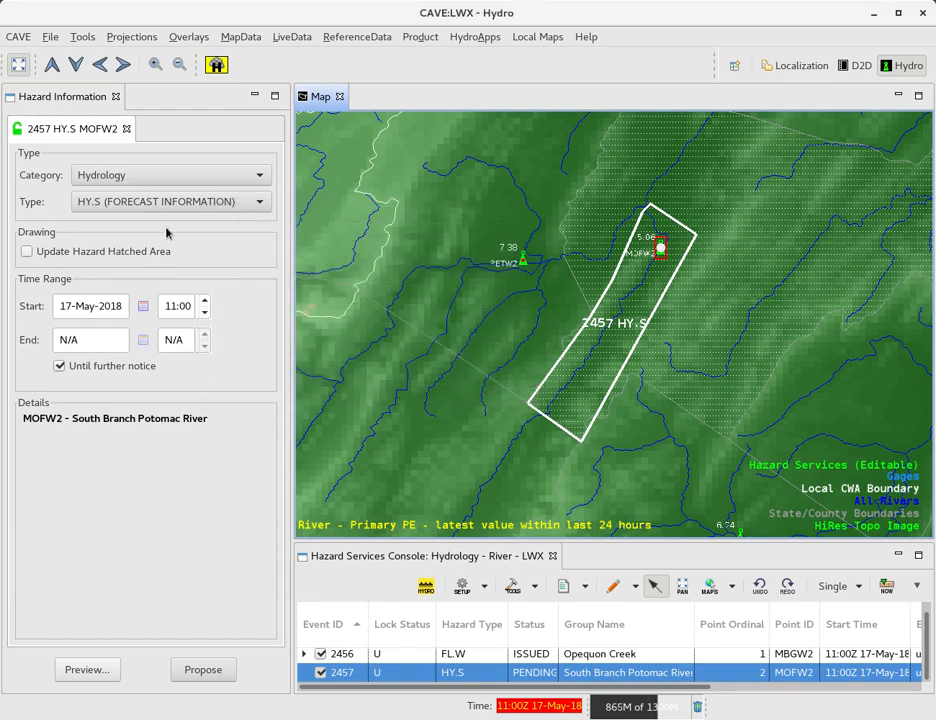
{"action": "left_click", "coordinate": [262, 203]}
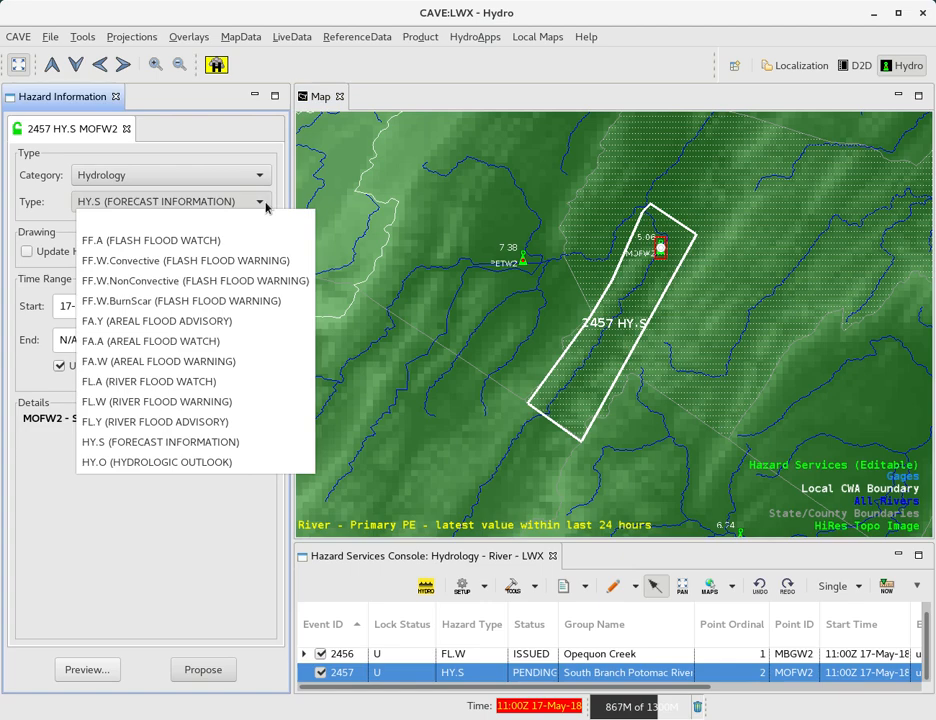
{"action": "left_click", "coordinate": [265, 422]}
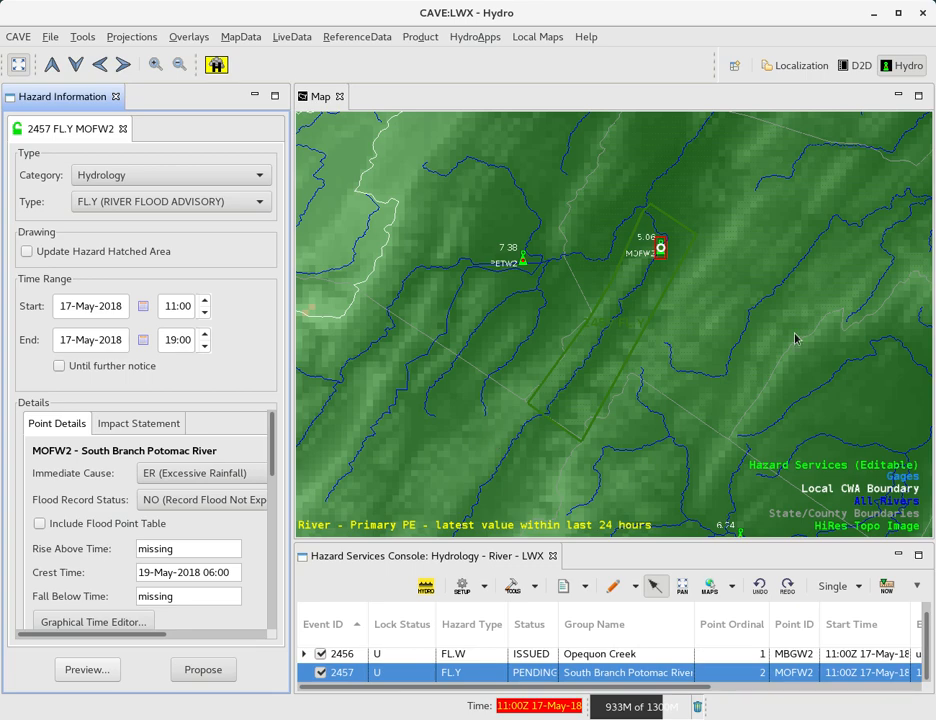
Create a hazard for the PETW2 gage from the map
{"action": "right_click", "coordinate": [523, 264]}
{"action": "left_click", "coordinate": [589, 390]}
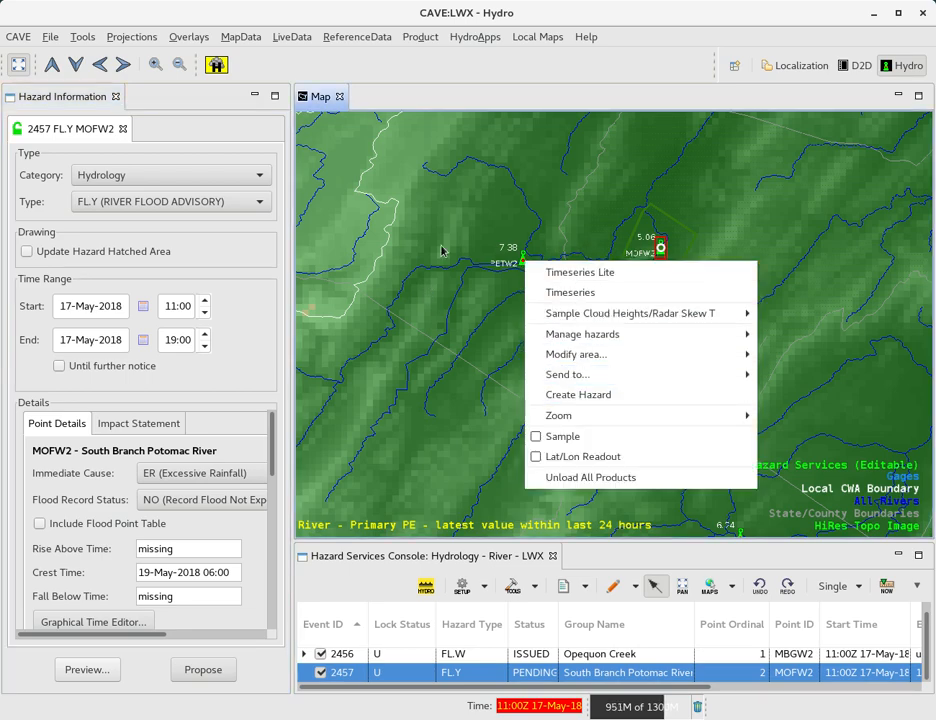